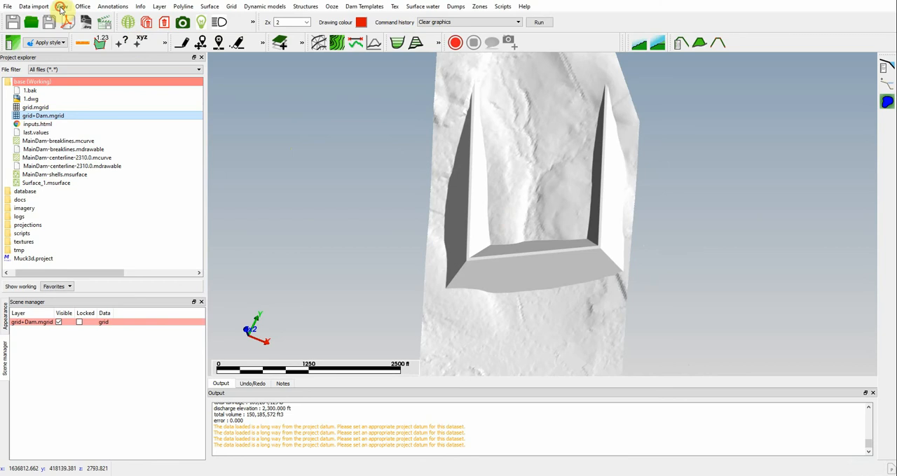
Step: Add a new tailings entry named Tailings_1 to the project's tailings database
click(62, 7)
click(72, 73)
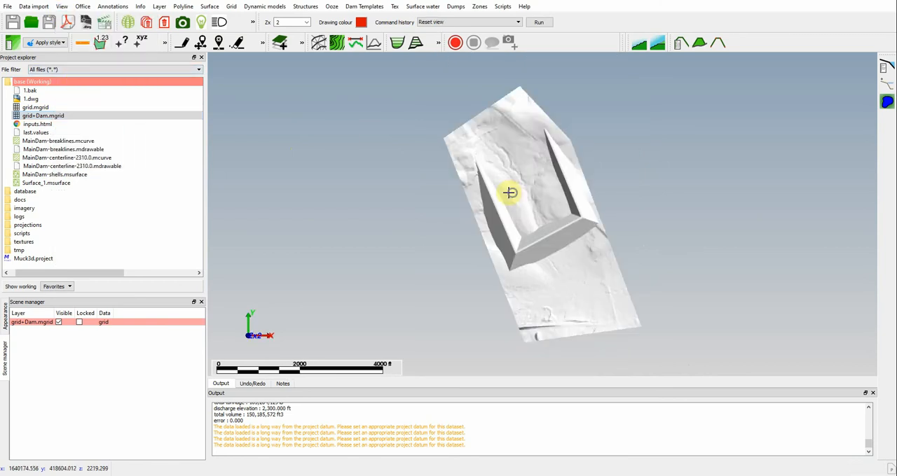
middle_drag(510, 193, 347, 190)
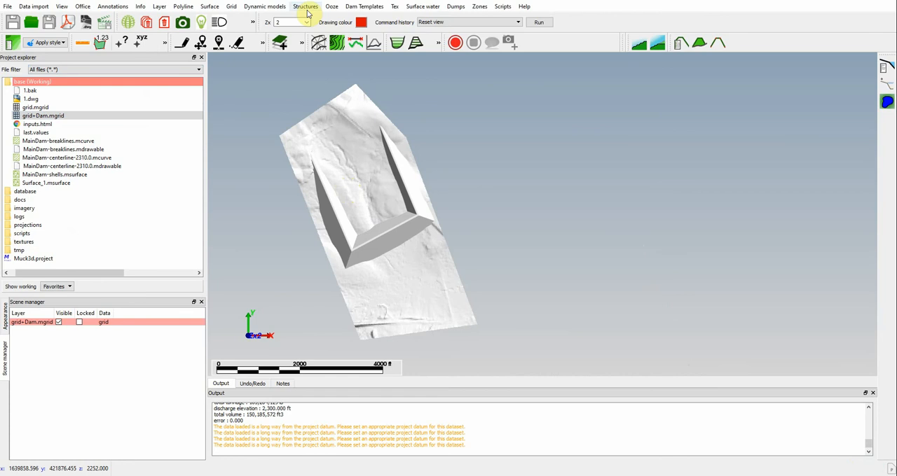
click(341, 8)
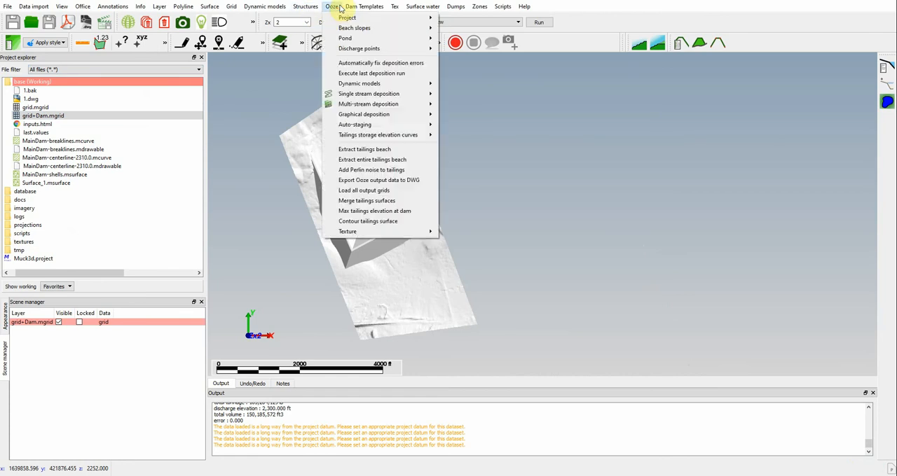
mouse_move(345, 18)
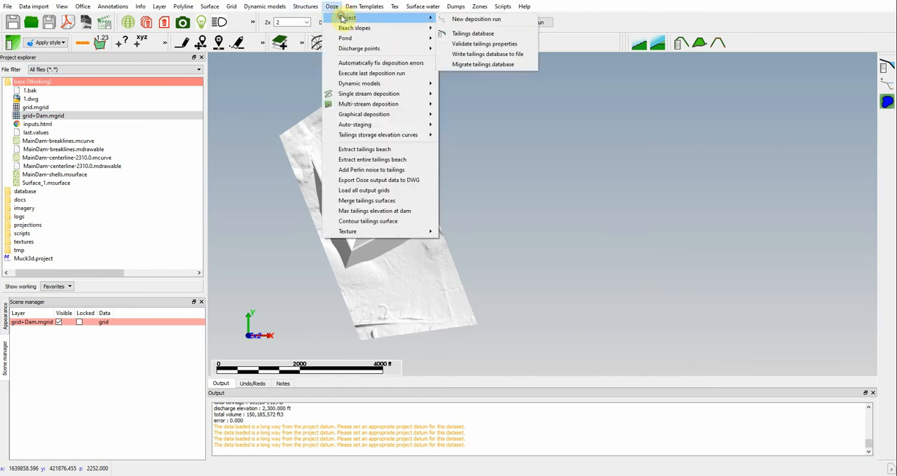
click(492, 35)
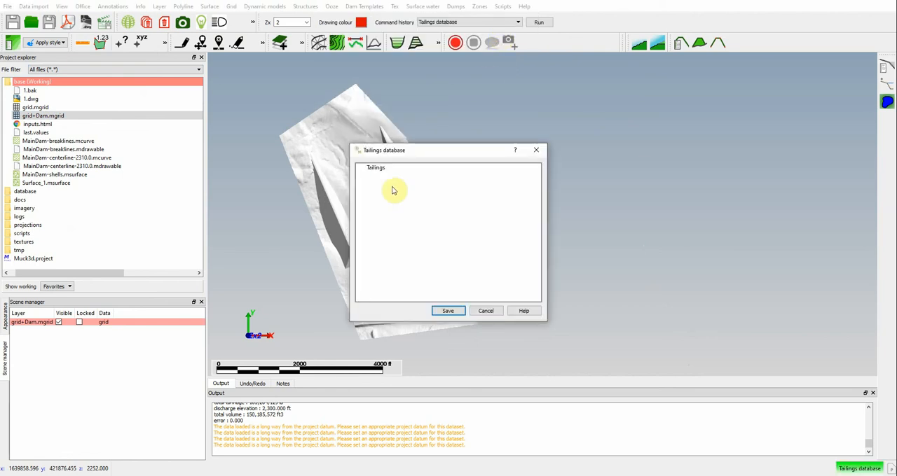
right_click(378, 170)
click(393, 175)
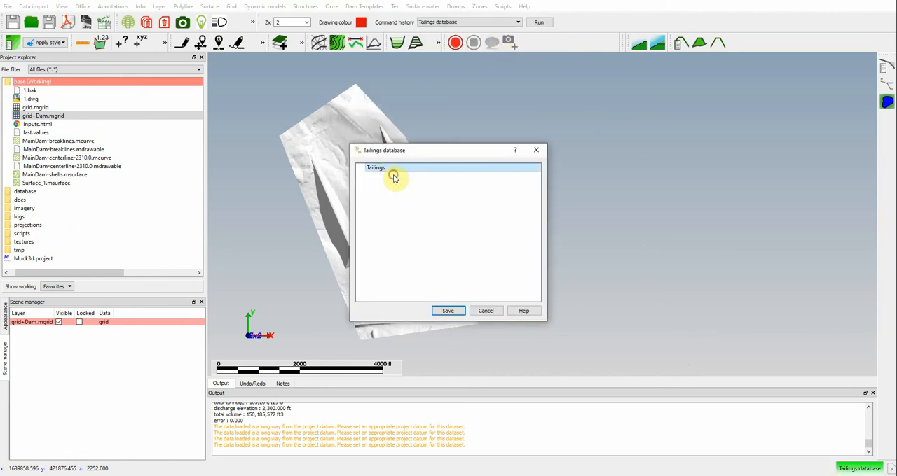
click(459, 210)
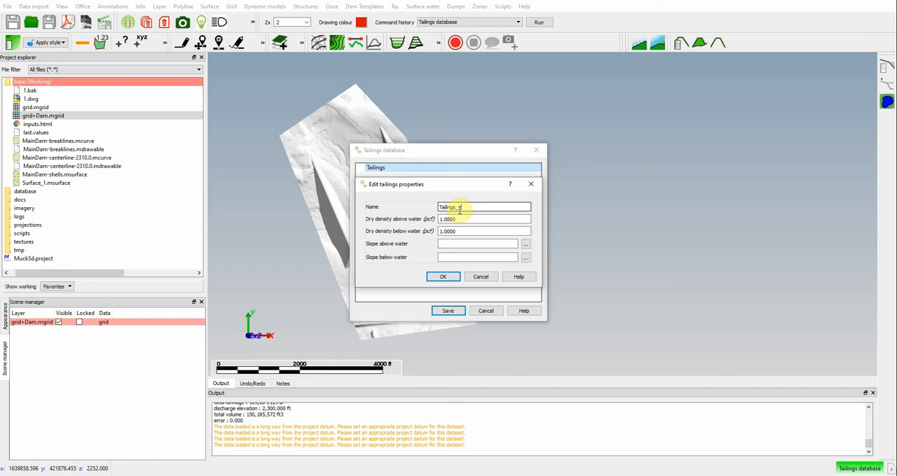
Step: Set the dry density of Tailings_1 to 1.01 pcf both above and below water
double_click(459, 220)
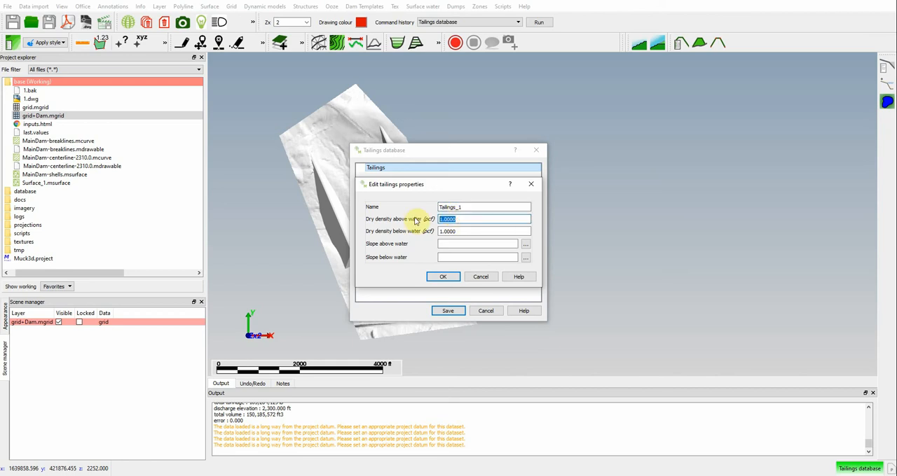
text(1)
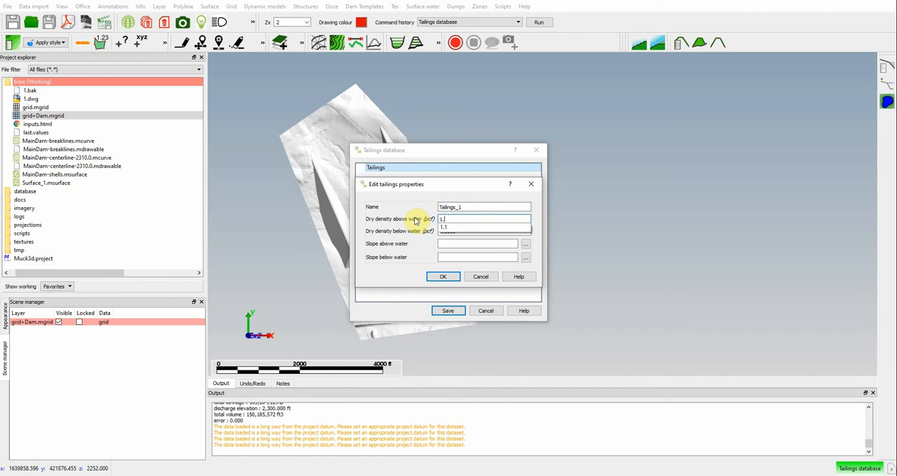
text(.01)
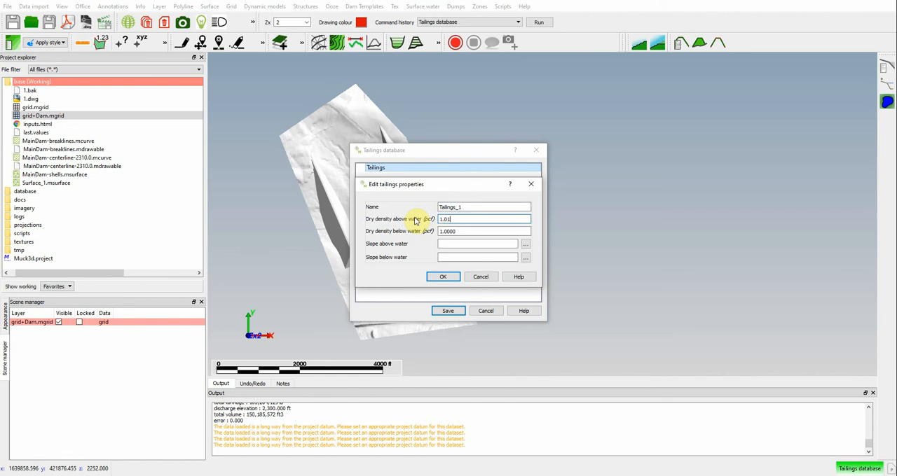
double_click(466, 231)
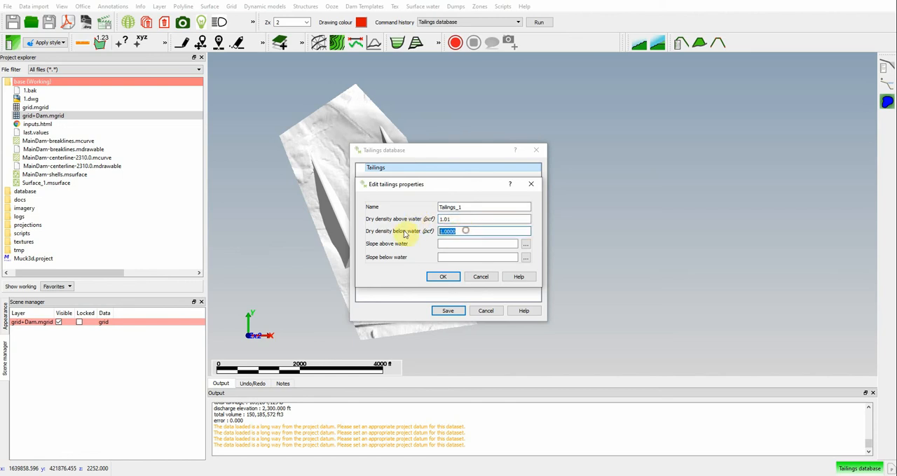
text(1.01)
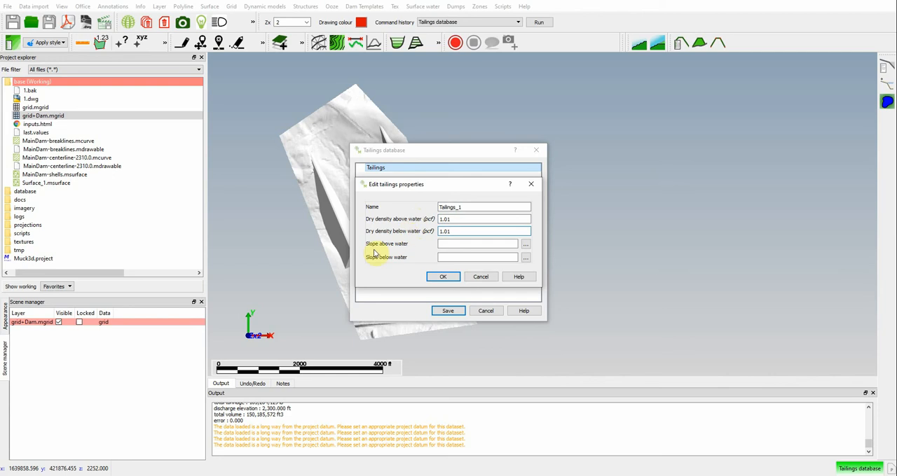
Step: Define the slope above water for Tailings_1 as linear with a value of 0.02
click(526, 245)
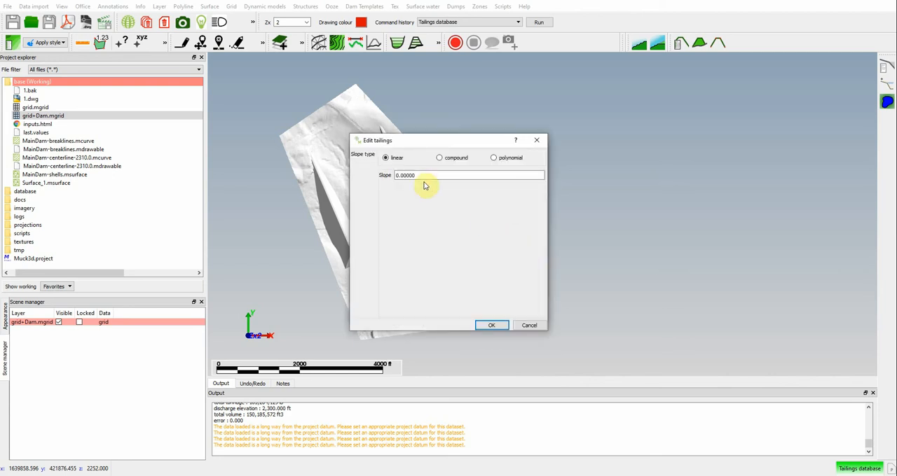
drag(428, 175, 363, 174)
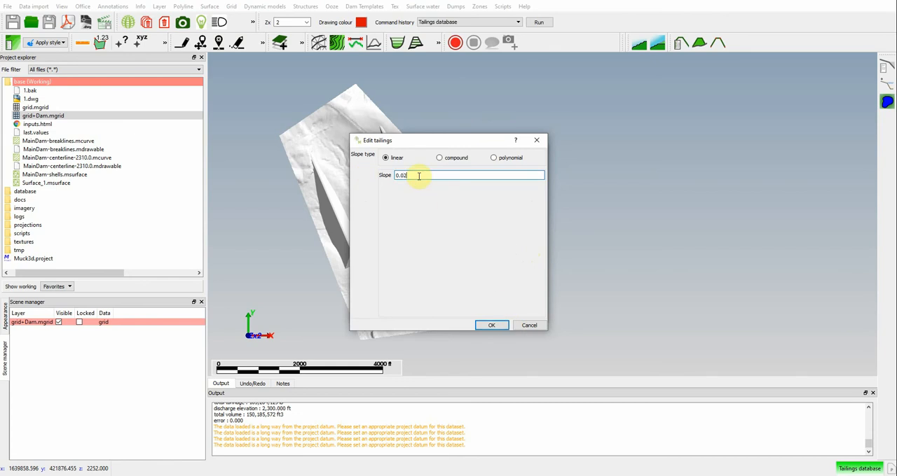
click(492, 325)
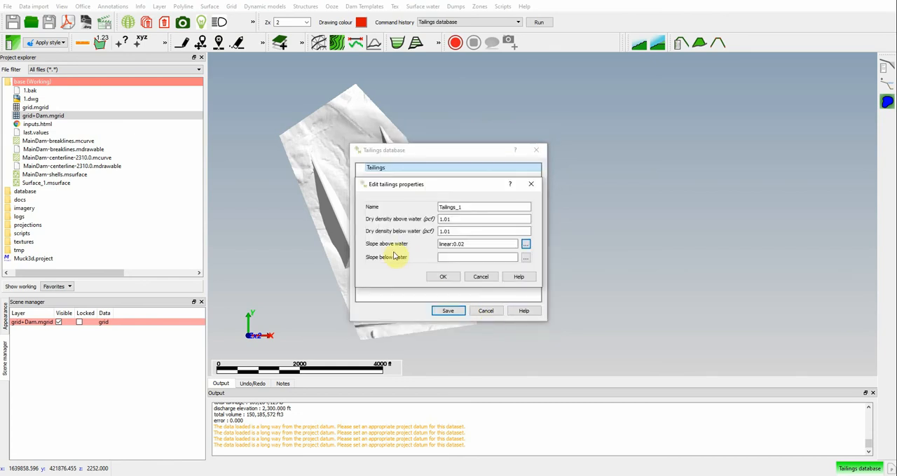
Step: Define the slope below water as linear with a value of 0.01 and save Tailings_1 in the tailings database
click(525, 257)
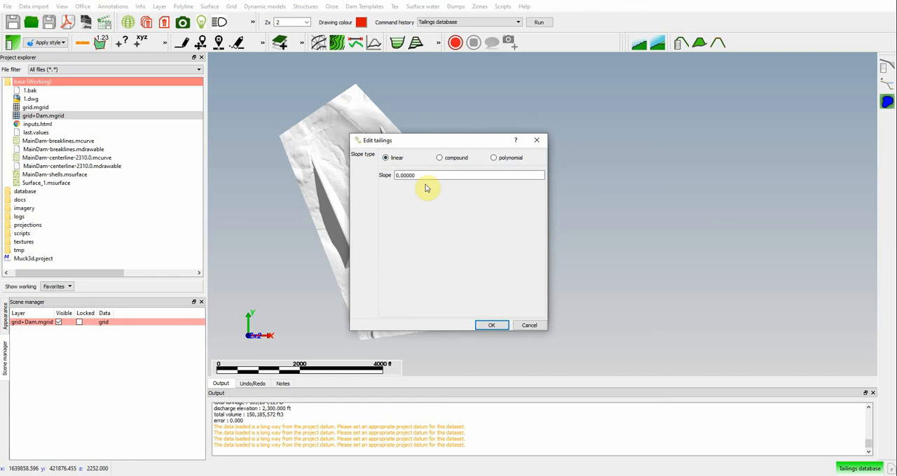
triple_click(424, 176)
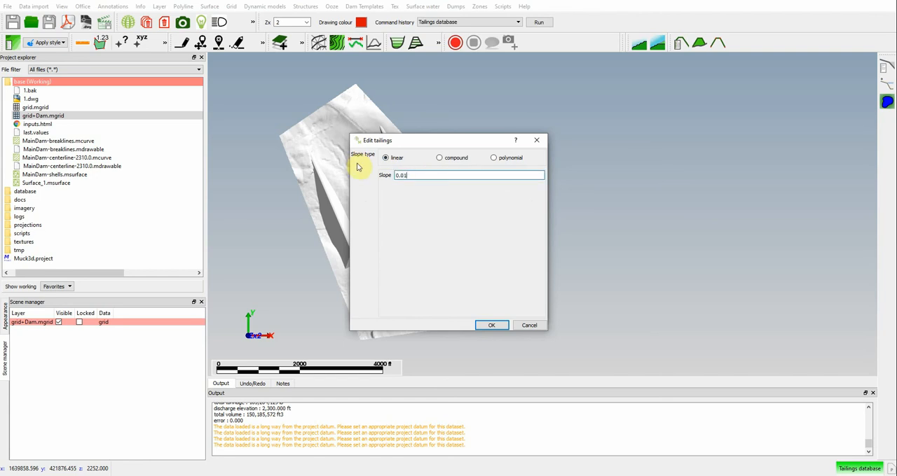
click(441, 158)
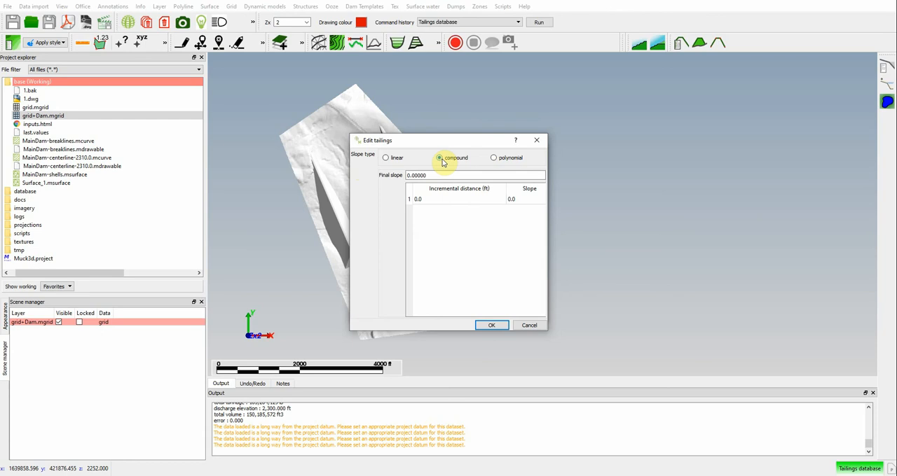
click(494, 158)
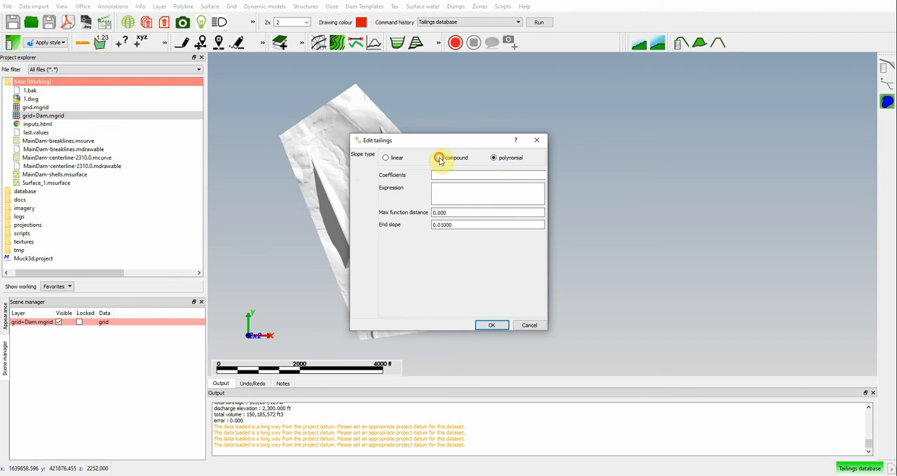
click(439, 159)
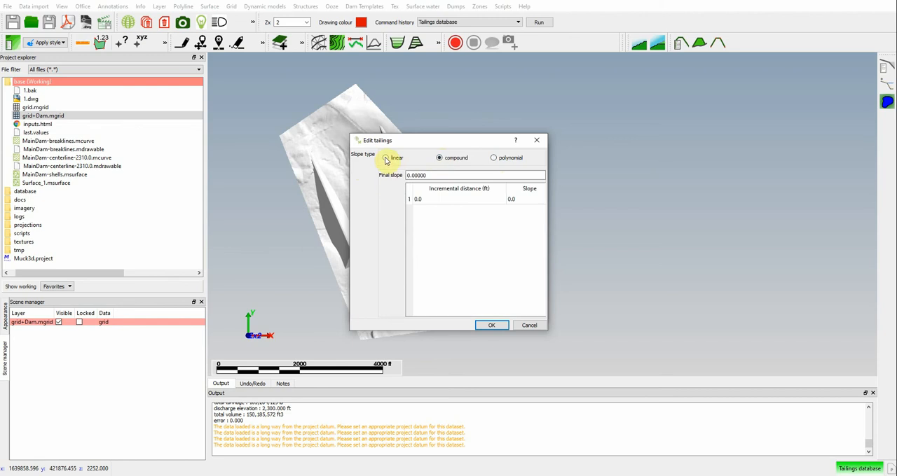
click(384, 158)
click(412, 175)
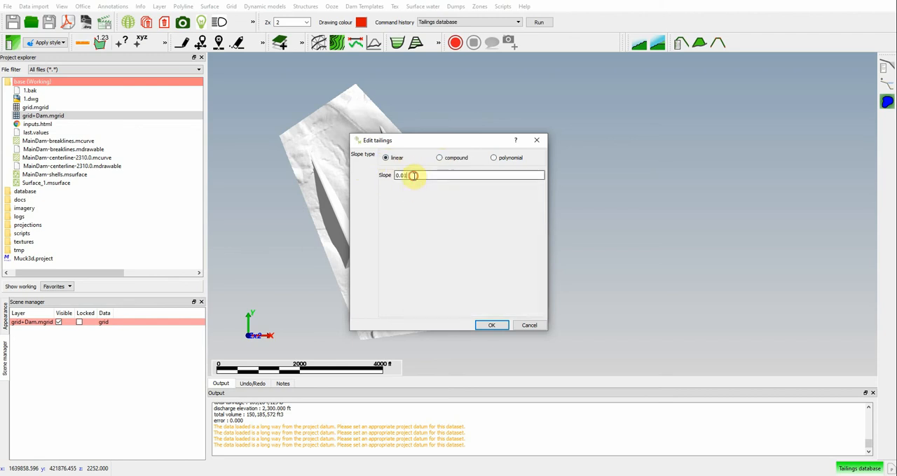
click(494, 325)
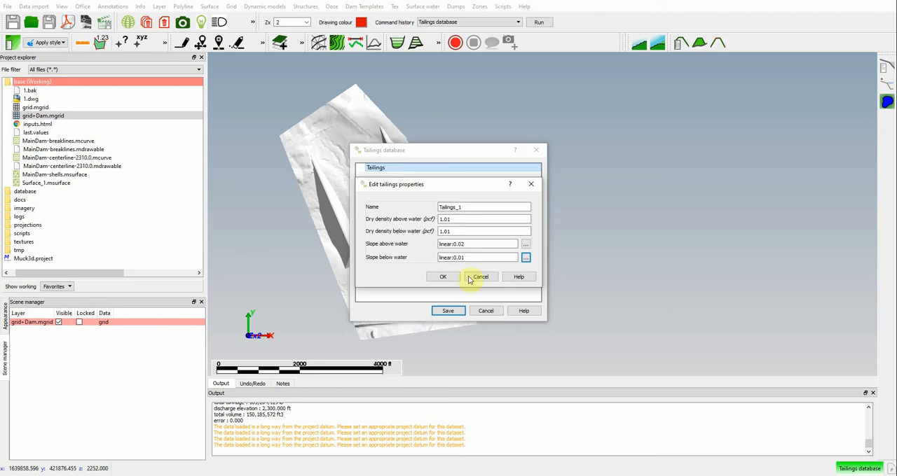
click(444, 278)
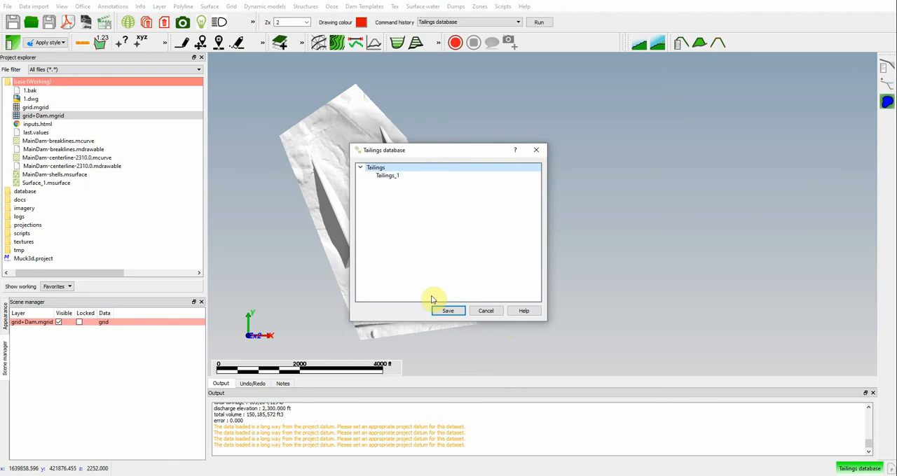
click(448, 313)
Step: Start drawing regularly spaced discharge points for Ooze on a layer named Discharge-1_Spigot-1
middle_drag(408, 228, 461, 241)
scroll(429, 217, up, 4)
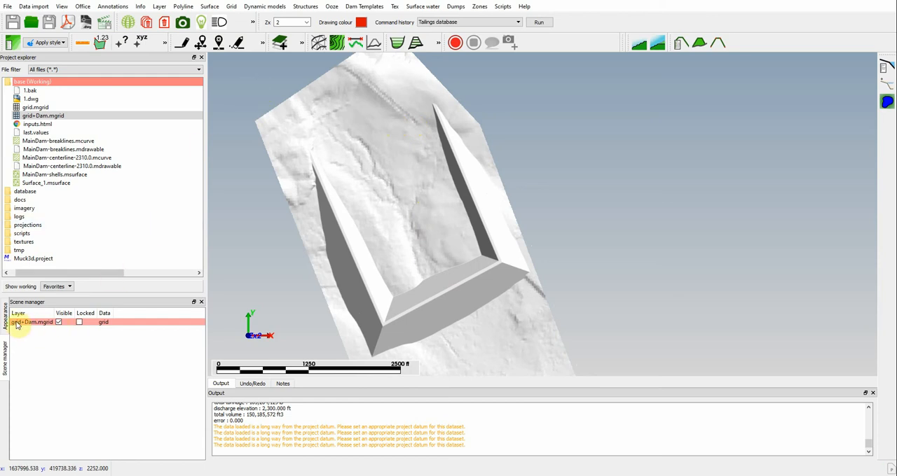
click(328, 7)
mouse_move(382, 48)
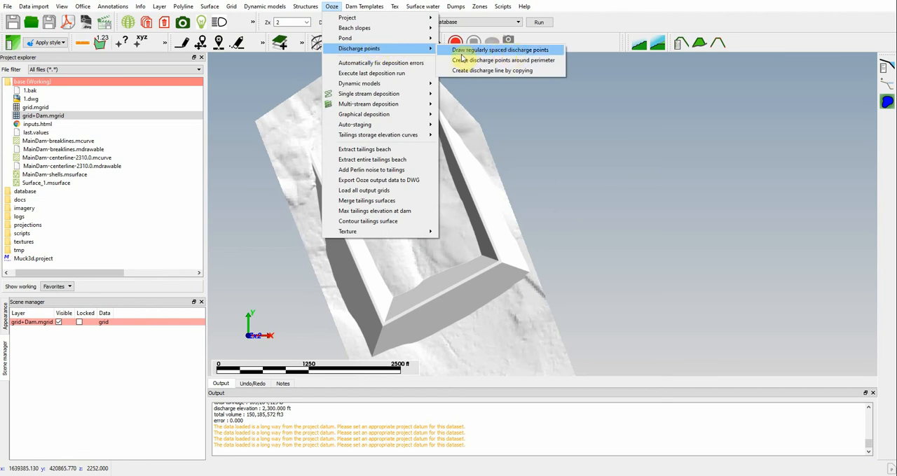
click(512, 54)
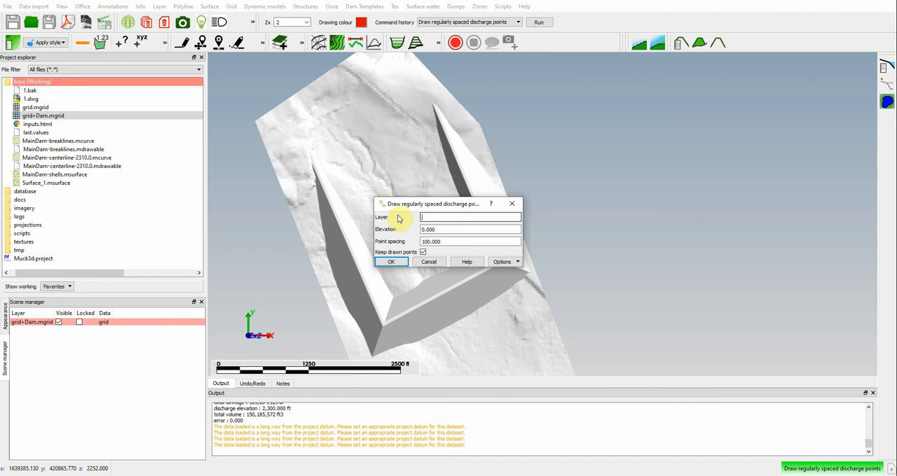
text(Dischar)
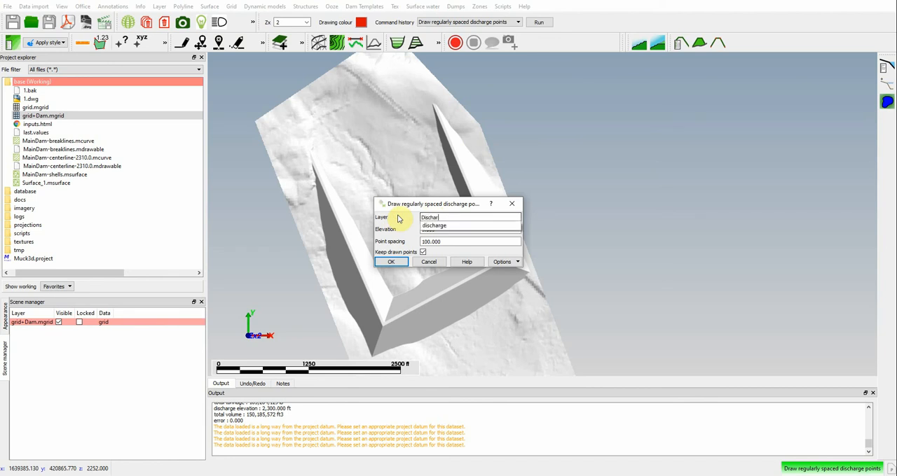
text(ge_)
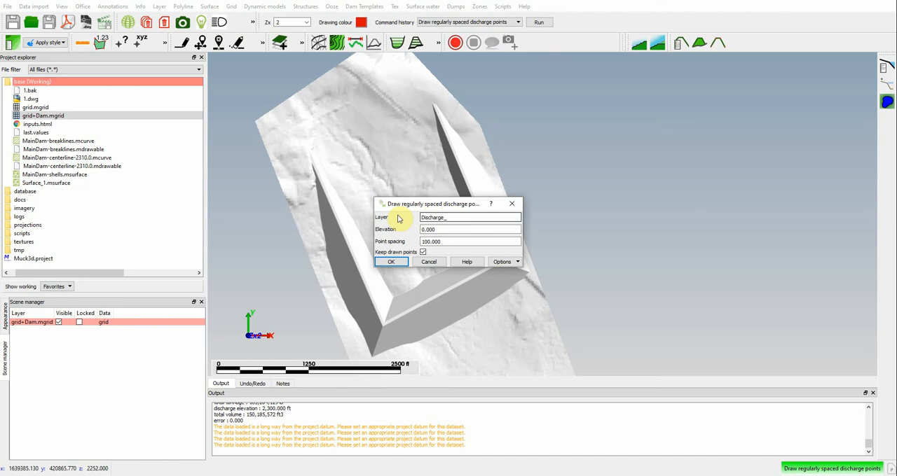
key(BackSpace)
text(-1_Spigot-1)
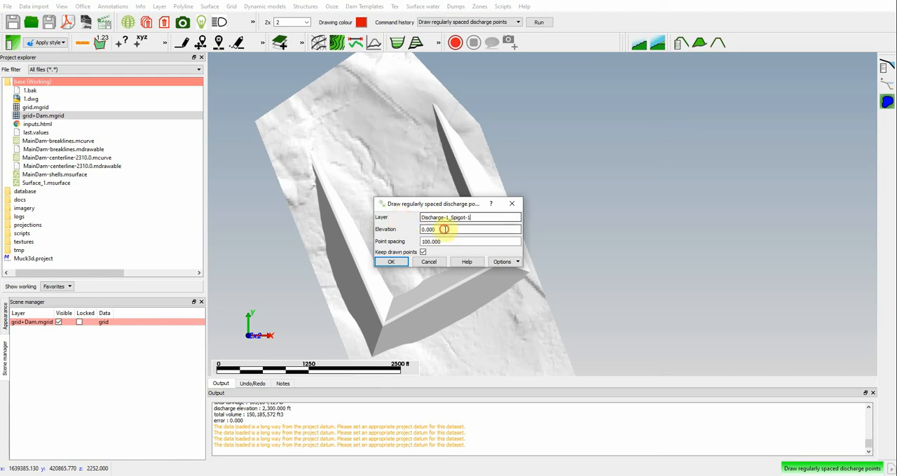
Step: Set the discharge points' elevation to 2300.0 and accept the settings to begin drawing
drag(444, 227, 380, 226)
text(2300)
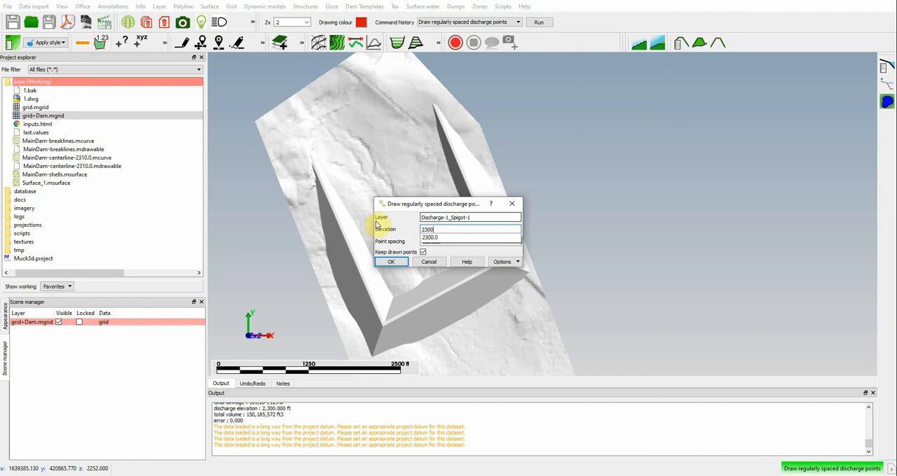
click(429, 237)
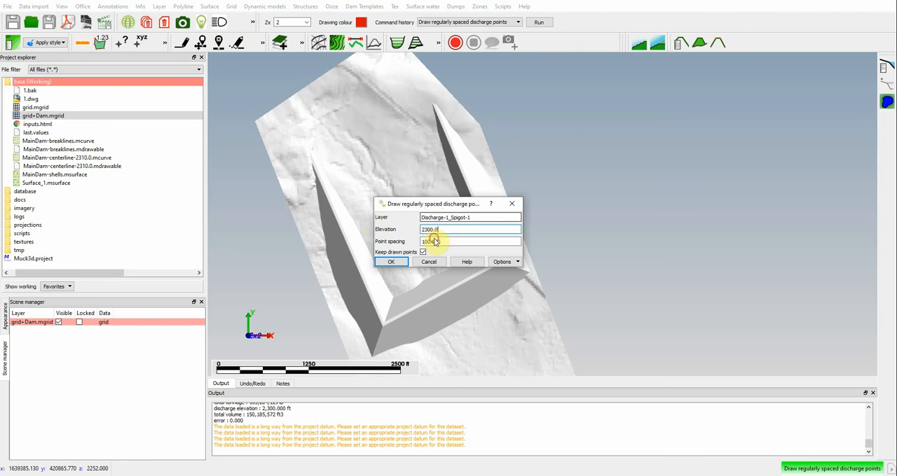
click(391, 264)
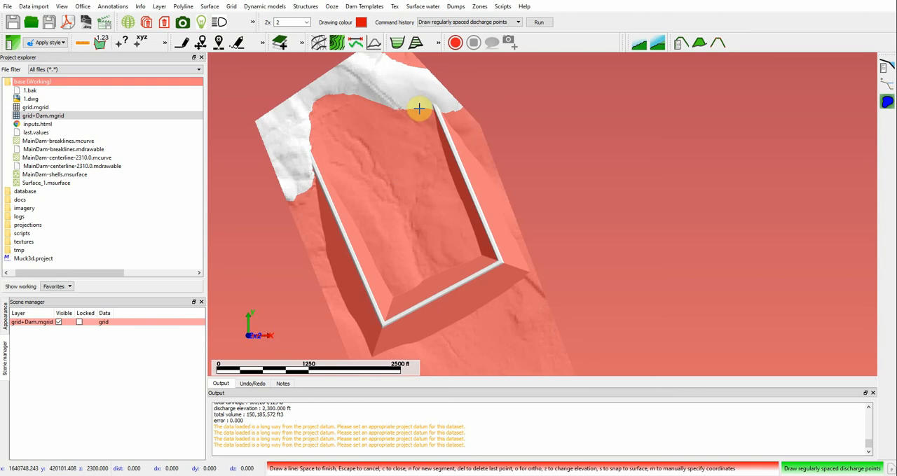
Step: Place a single discharge point on the upper edge of the basin, just west of the northeastern dam end, and finish the line
scroll(419, 109, up, 5)
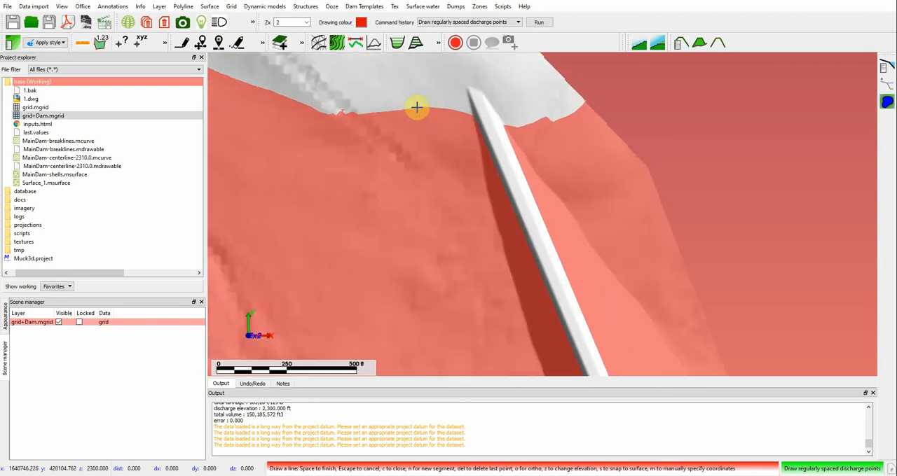
scroll(414, 107, up, 3)
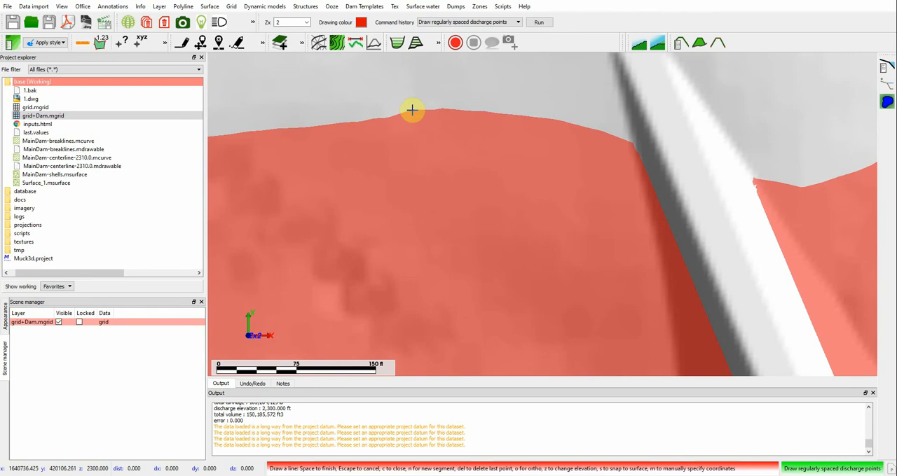
click(412, 111)
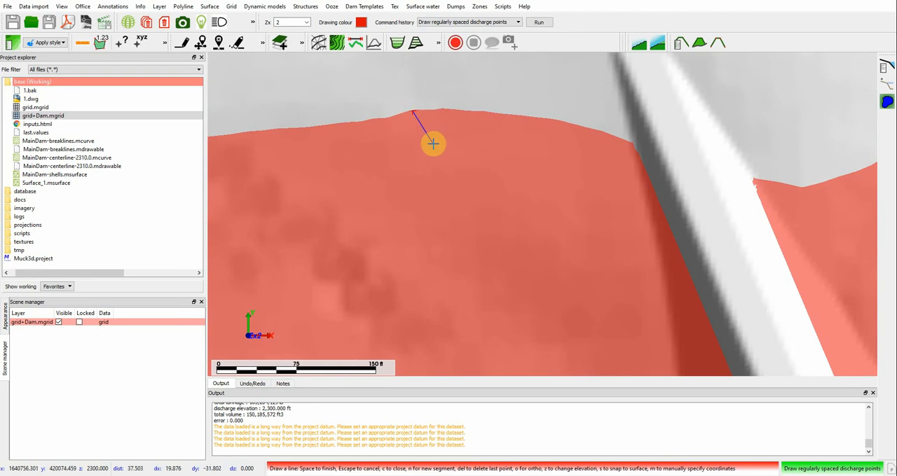
key(space)
scroll(432, 143, down, 3)
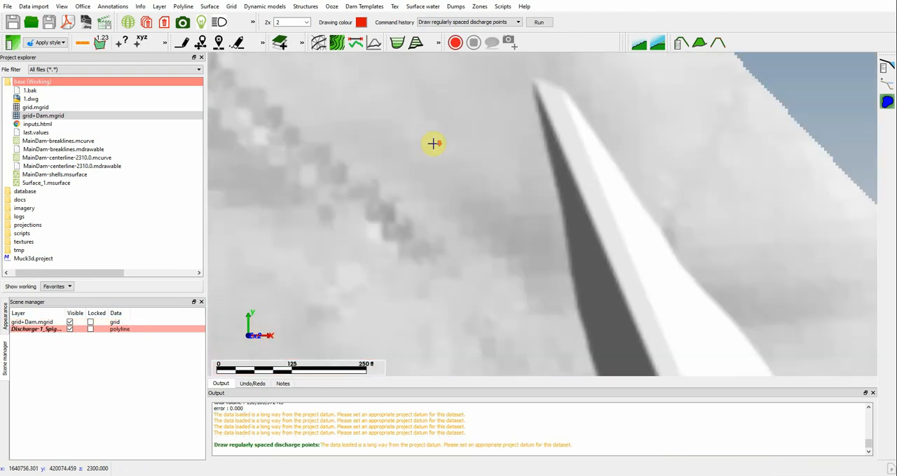
Step: Set the point size of the Discharge-1_Spigot-1 layer to 10
right_click(25, 327)
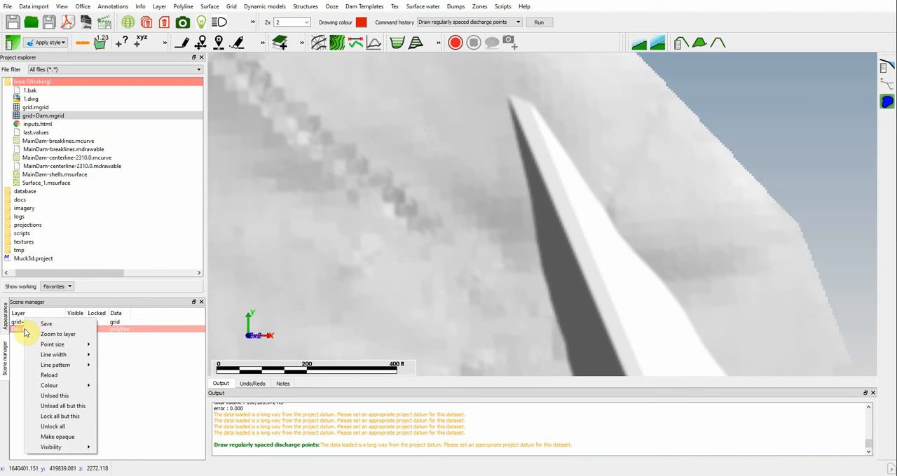
mouse_move(64, 348)
click(110, 410)
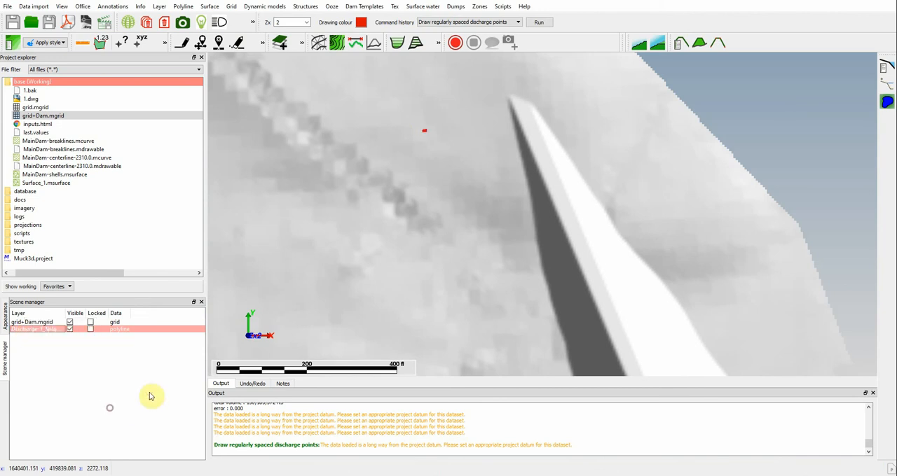
scroll(435, 143, down, 5)
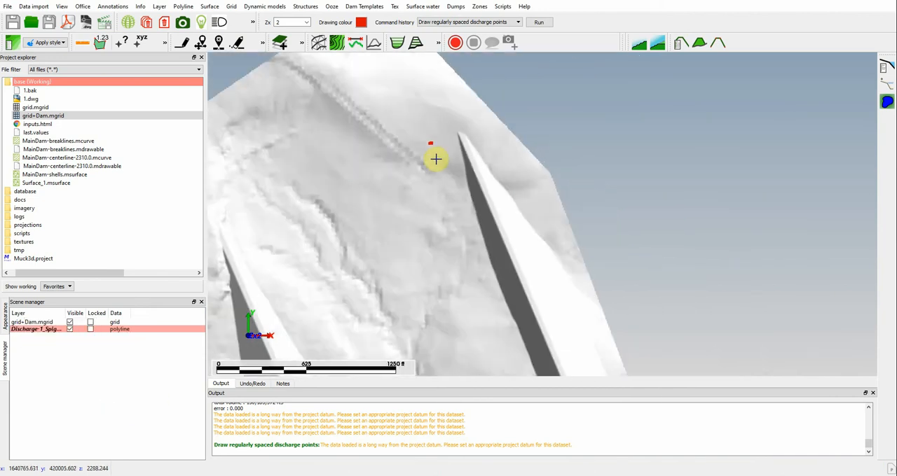
middle_drag(435, 218, 415, 191)
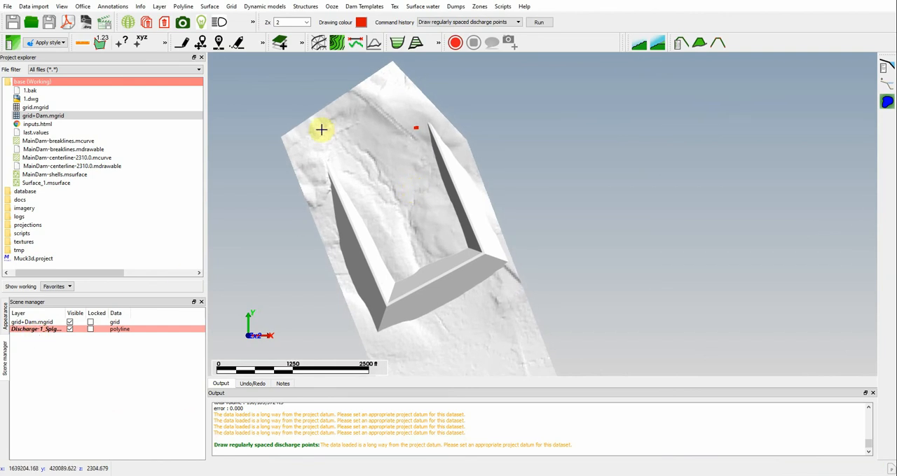
Step: Save the Discharge-1_Spigot-1 layer and toggle its visibility off and on to check the point's location
right_click(31, 328)
click(44, 328)
click(405, 247)
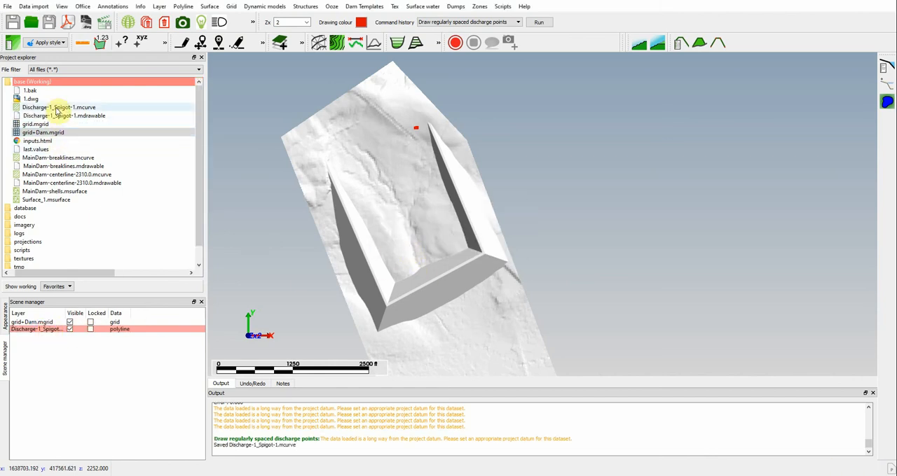
click(70, 330)
click(70, 330)
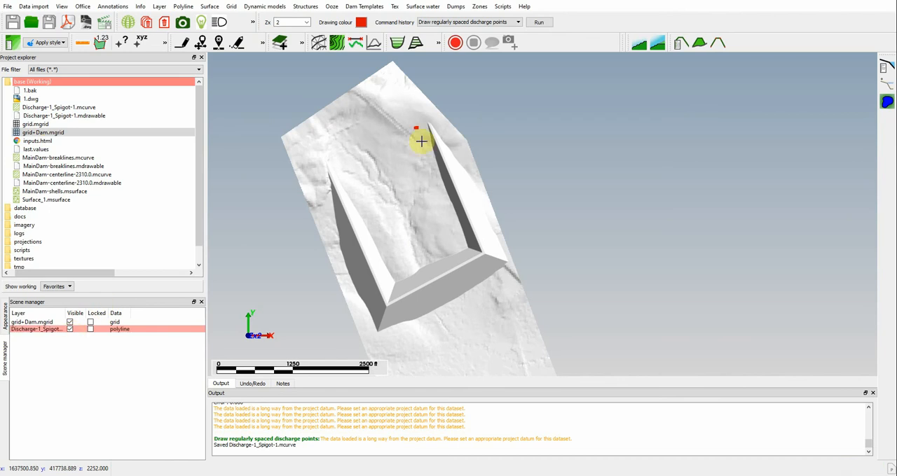
Step: Apply the green colour style to the Discharge-1_Spigot-1 layer and reapply a point size of 10
click(5, 314)
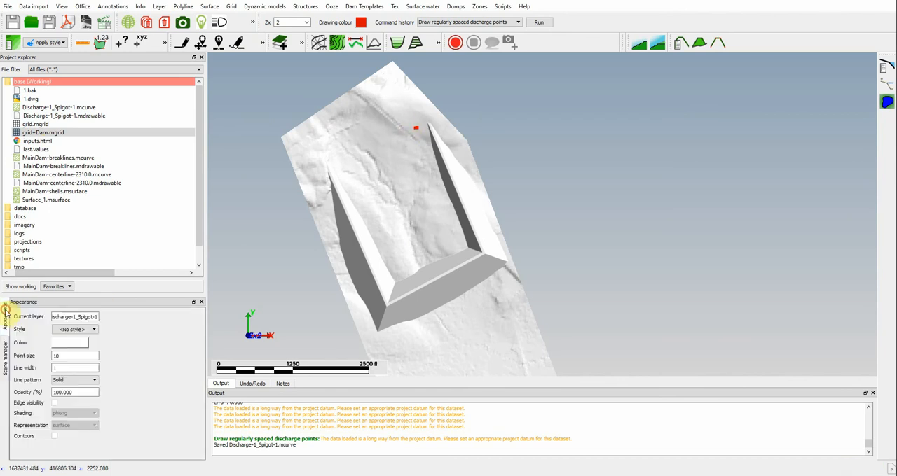
click(80, 330)
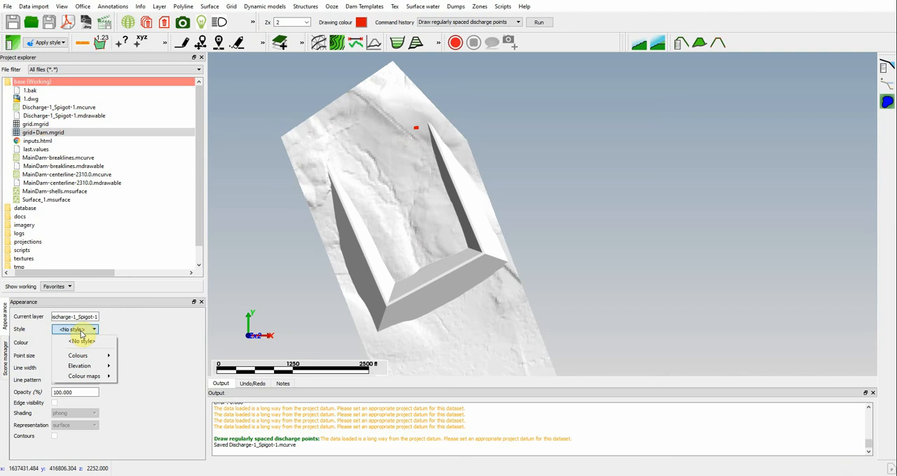
mouse_move(91, 356)
click(132, 368)
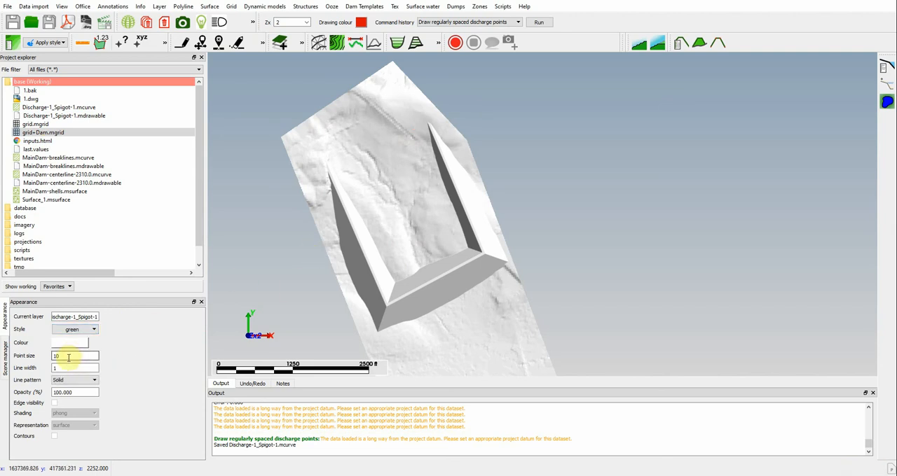
click(5, 346)
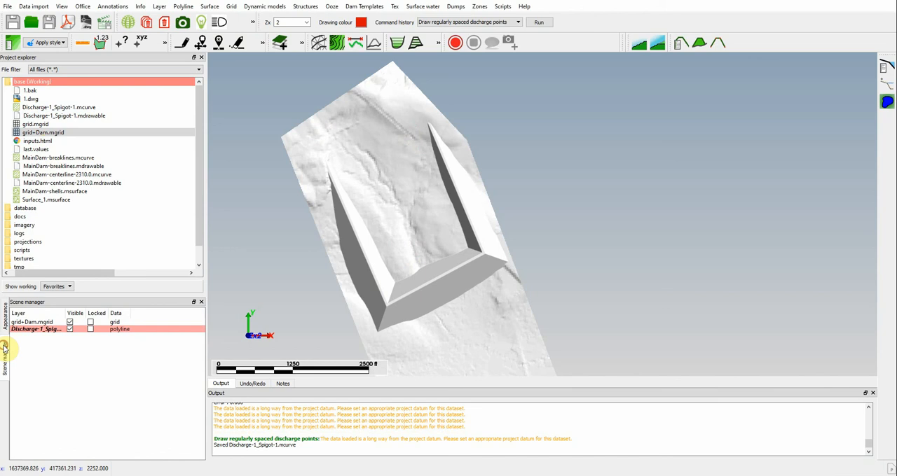
right_click(54, 327)
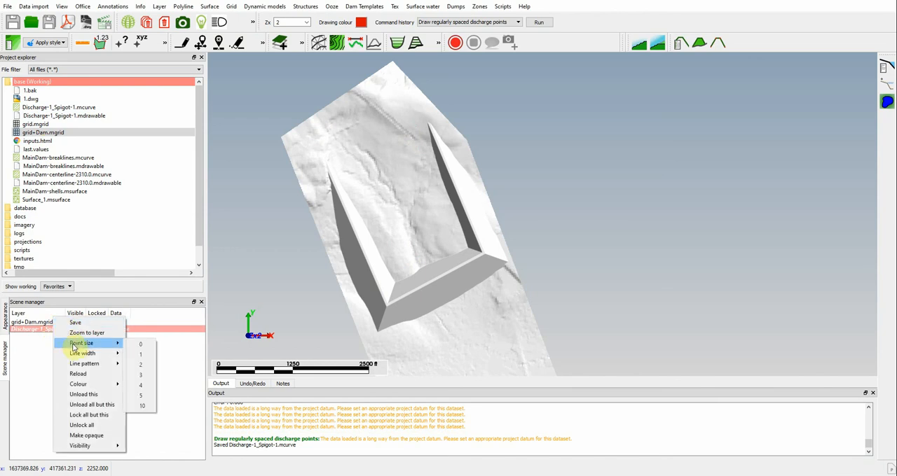
click(144, 407)
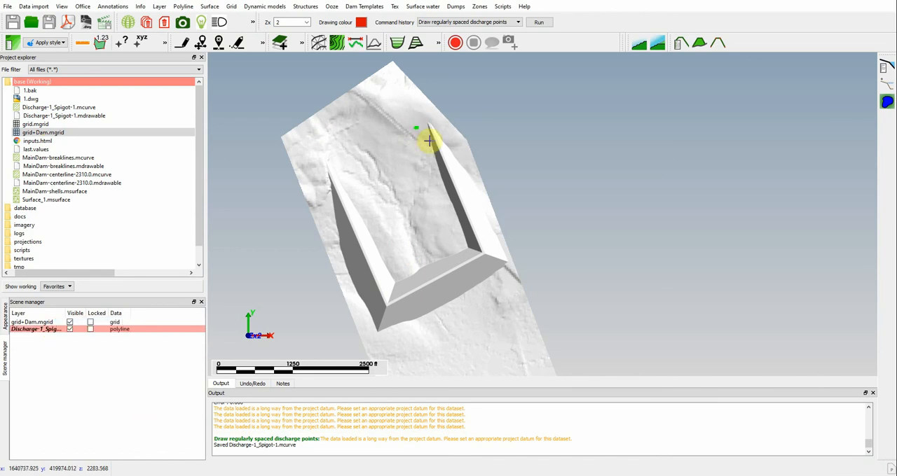
Step: Apply the red colour style to the Discharge-1_Spigot-1 layer and set its point size to 10
click(4, 324)
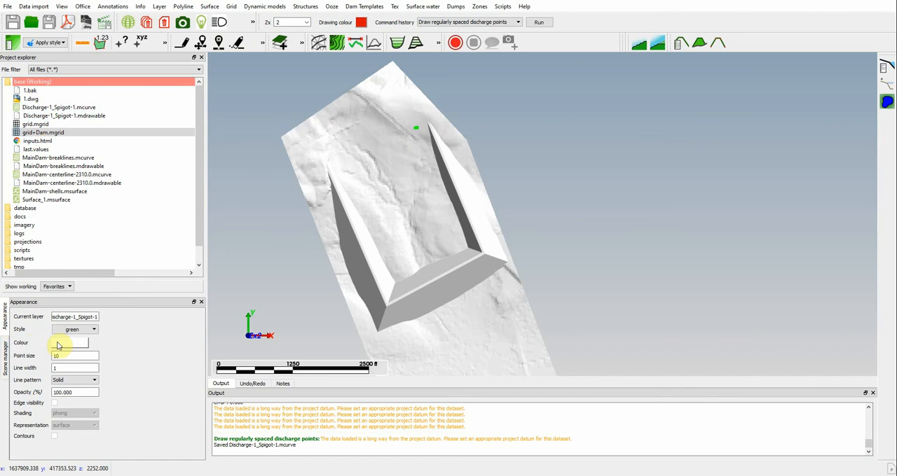
click(73, 331)
mouse_move(78, 355)
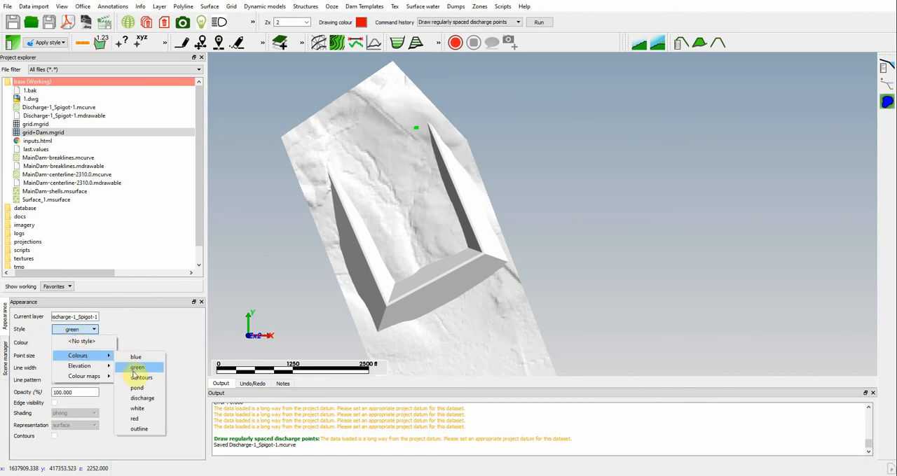
click(136, 419)
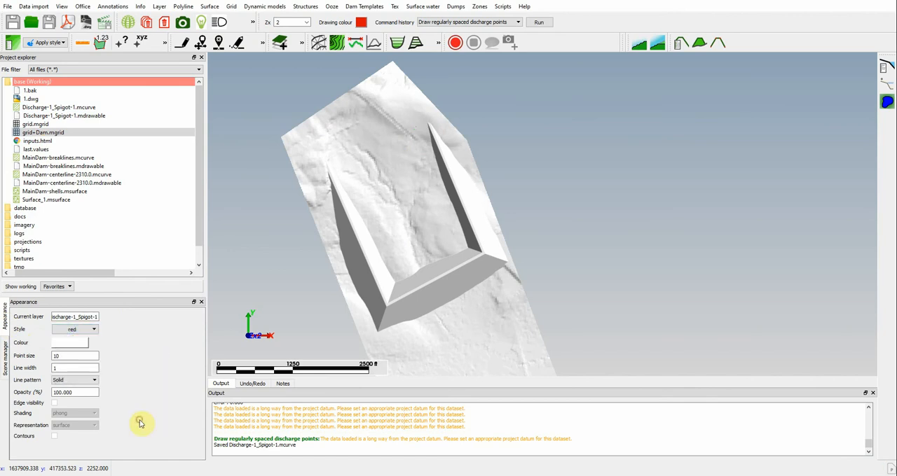
click(6, 347)
right_click(46, 330)
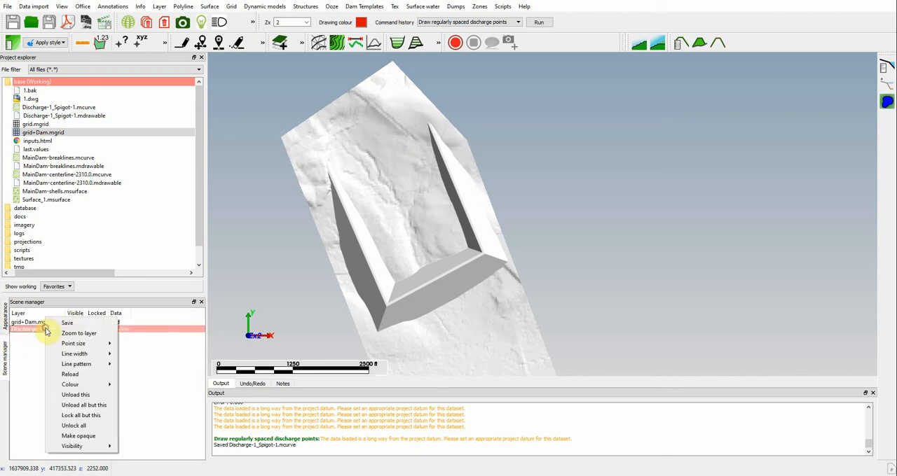
mouse_move(70, 343)
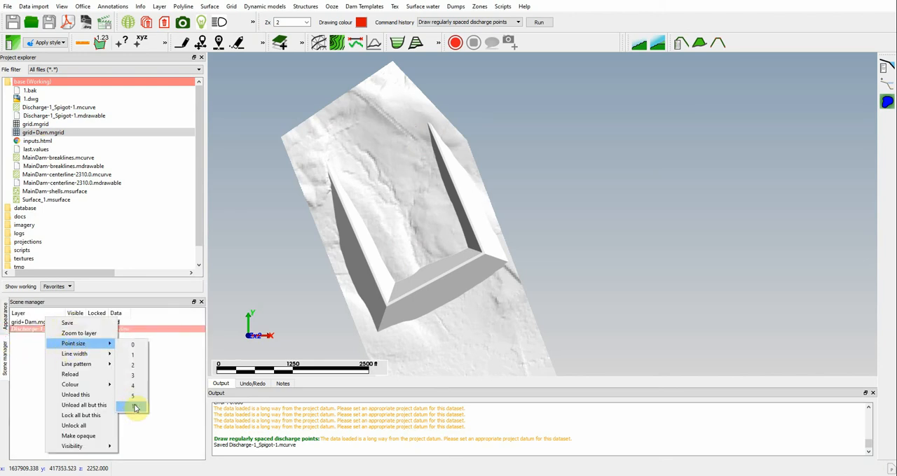
click(135, 407)
Step: Save the restyled discharge layer, overwriting the existing Discharge-1_Spigot-1.mcurve file
right_click(45, 329)
click(49, 337)
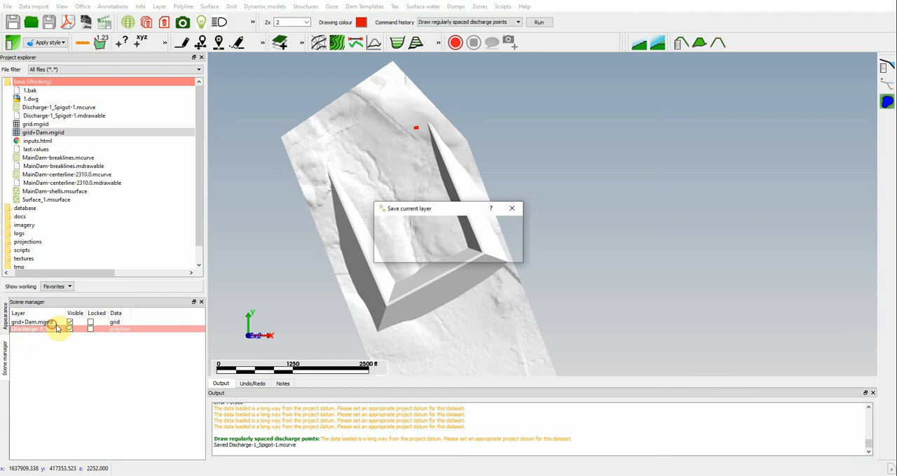
click(400, 248)
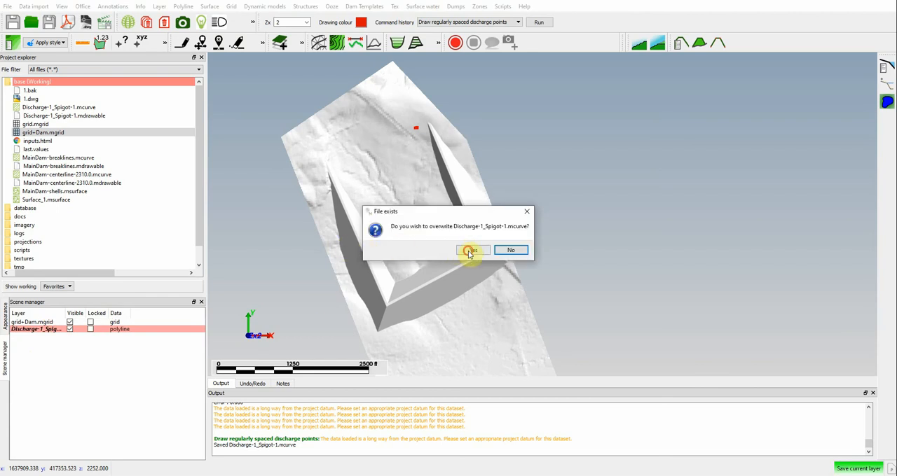
click(467, 251)
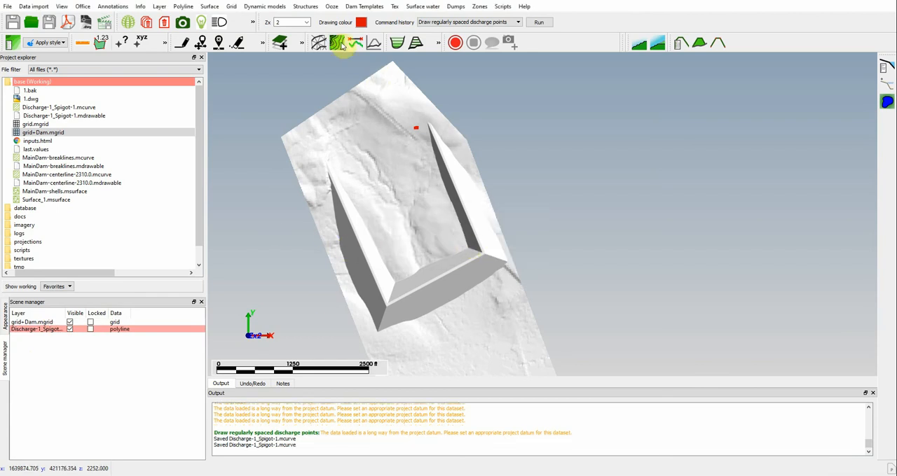
Step: Start an Ooze single stream deposition with no pond, as drawn, using grid+Dam.mgrid as the base grid
click(330, 7)
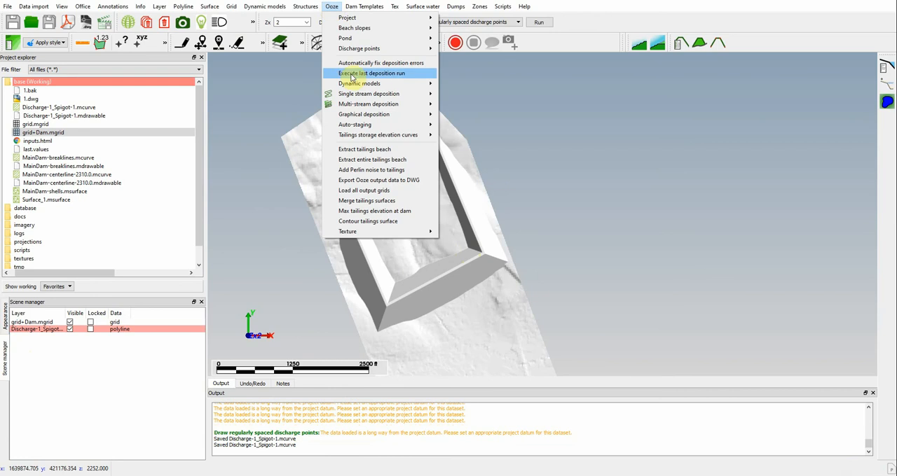
mouse_move(406, 94)
mouse_move(486, 112)
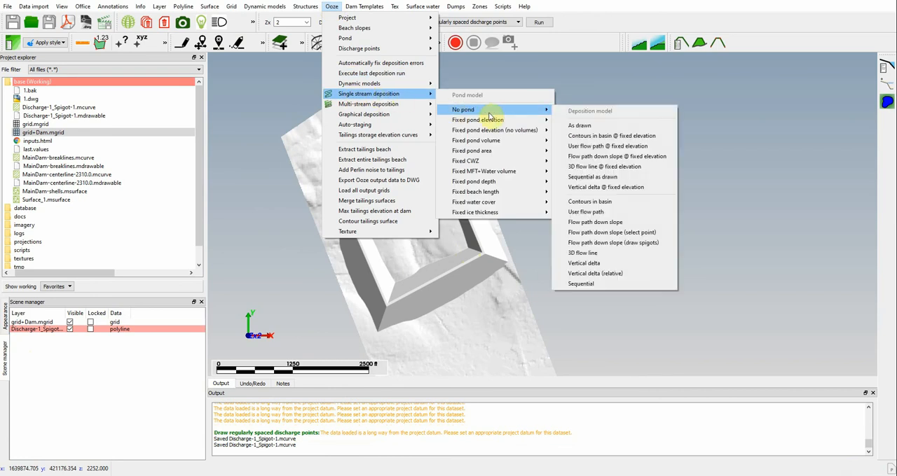
click(595, 126)
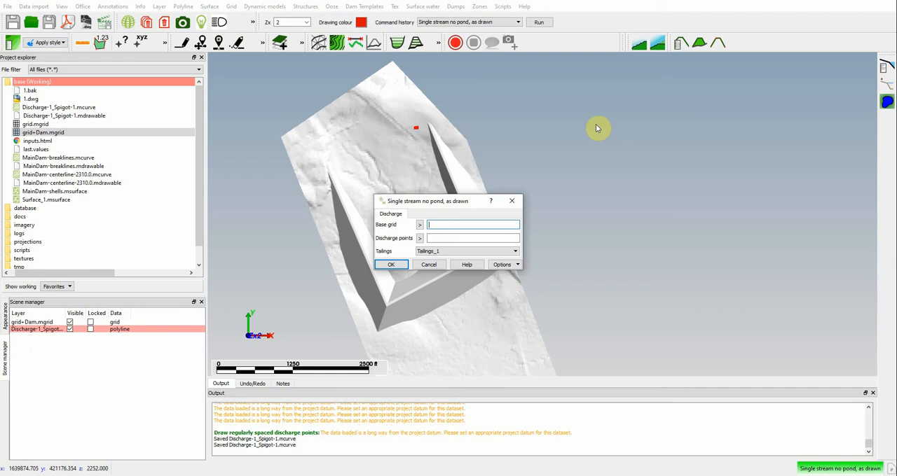
click(420, 224)
click(628, 230)
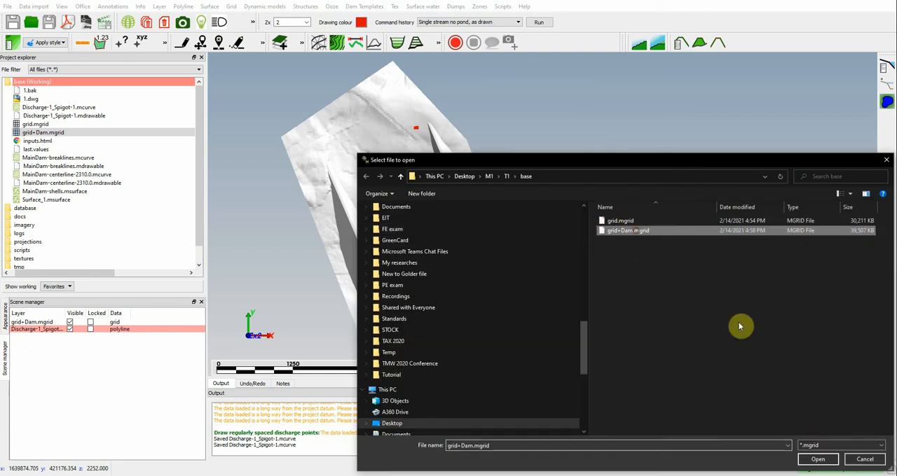
click(817, 457)
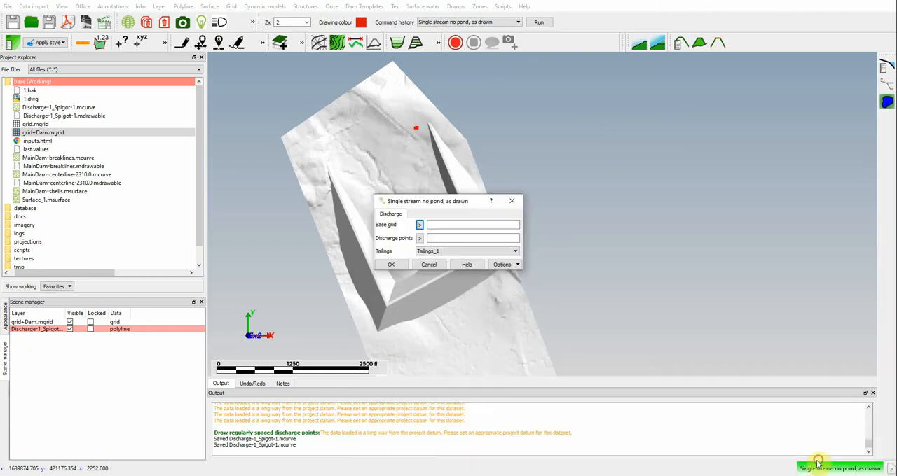
Step: Use Discharge-1_Spigot-1.mcurve for the discharge points and Tailings_1 for the tailings, and run the deposition
click(418, 240)
click(637, 222)
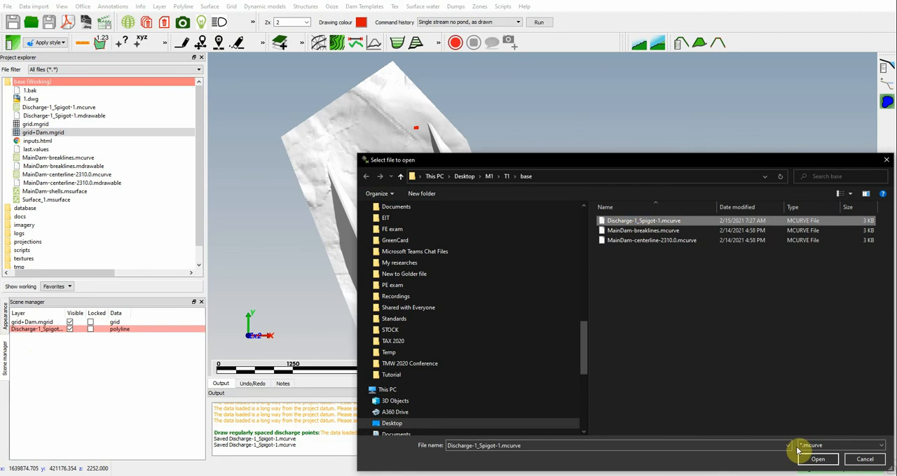
click(816, 459)
click(428, 251)
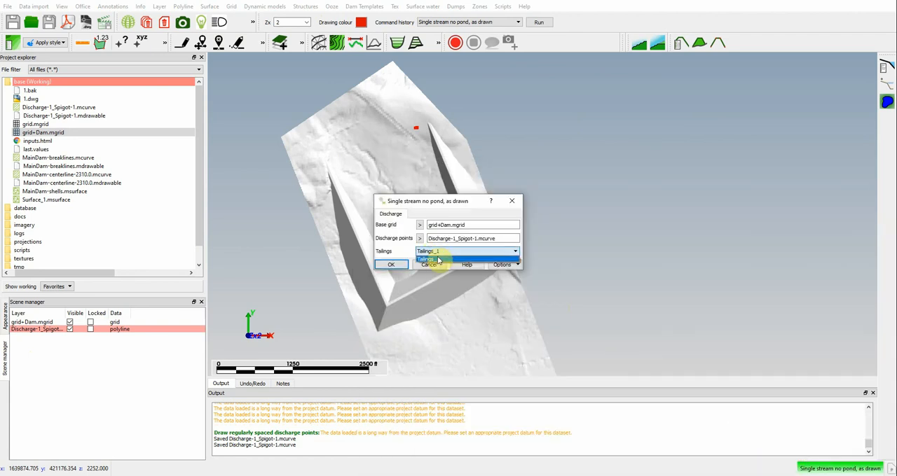
click(443, 261)
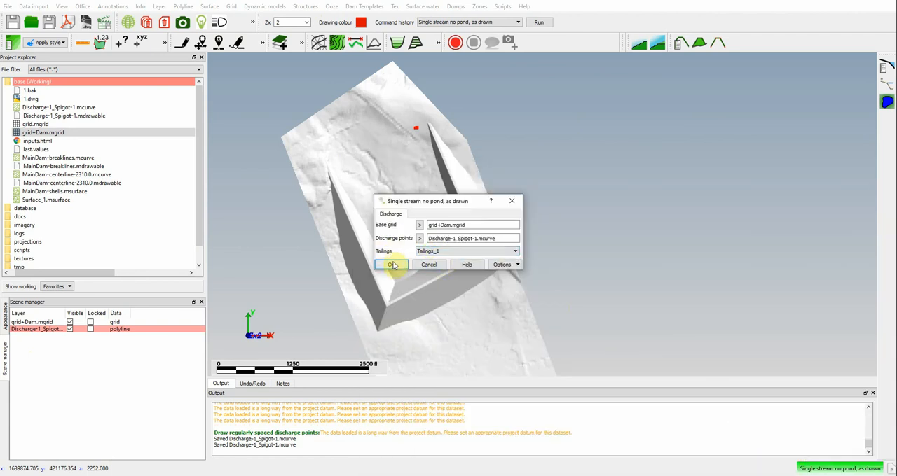
click(392, 265)
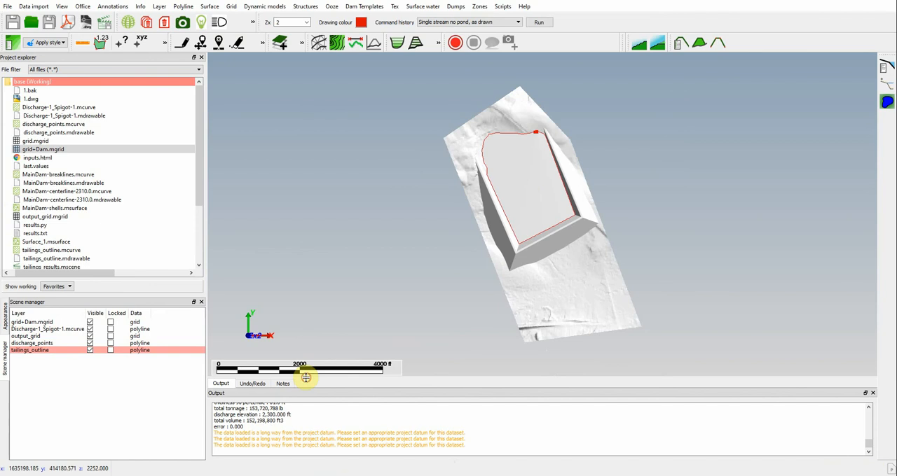
Step: Enlarge the output area and examine the total volume reported for the deposition run
drag(306, 378, 308, 367)
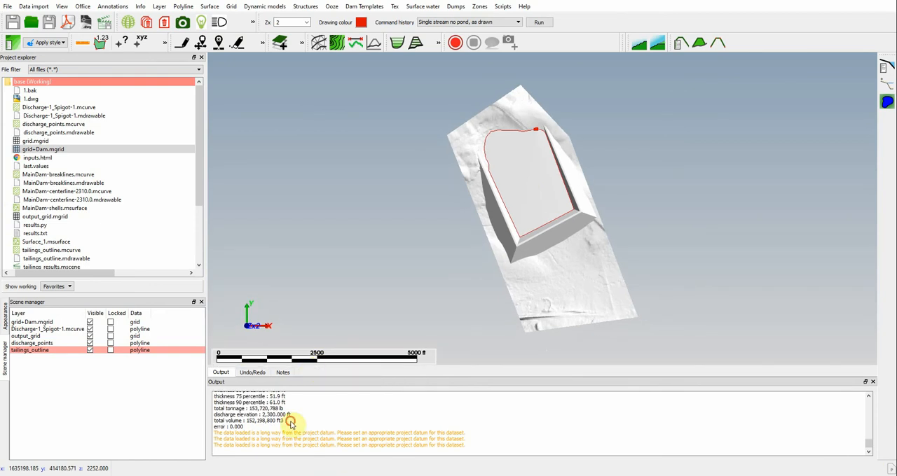
drag(283, 420, 215, 417)
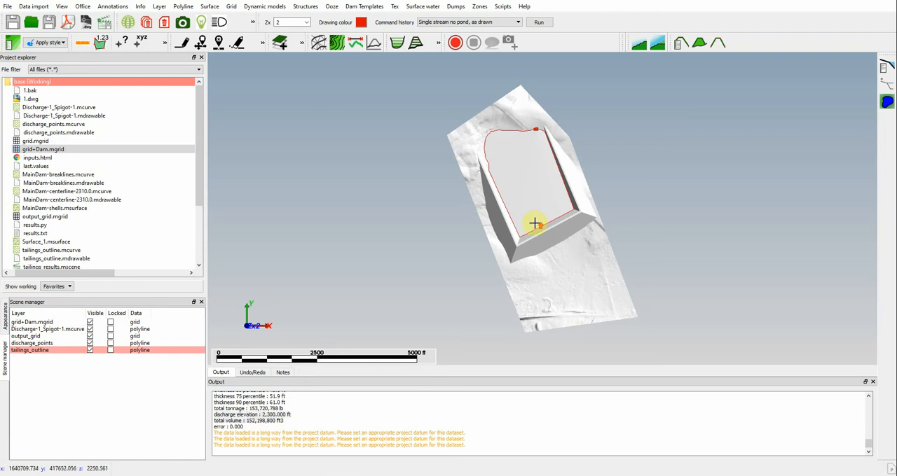
Step: Inspect the deposited tailings inside the dam and hide the grid+Dam.mgrid layer
scroll(535, 224, up, 3)
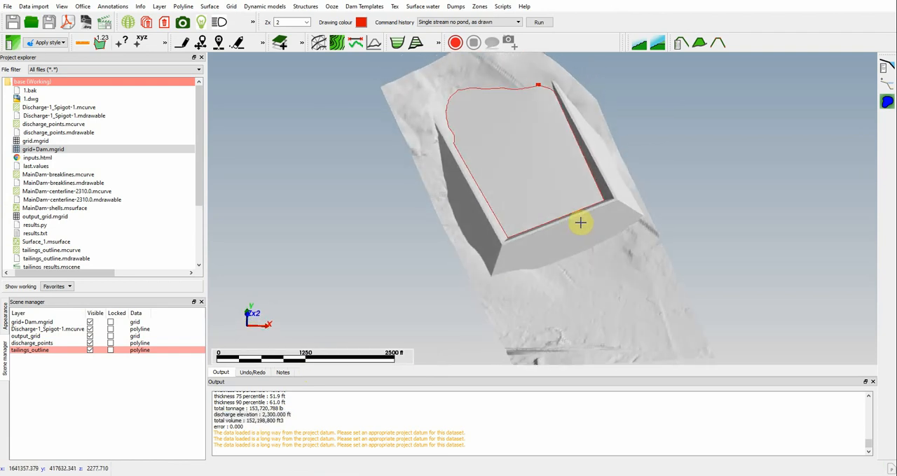
drag(540, 266, 605, 255)
drag(410, 148, 629, 234)
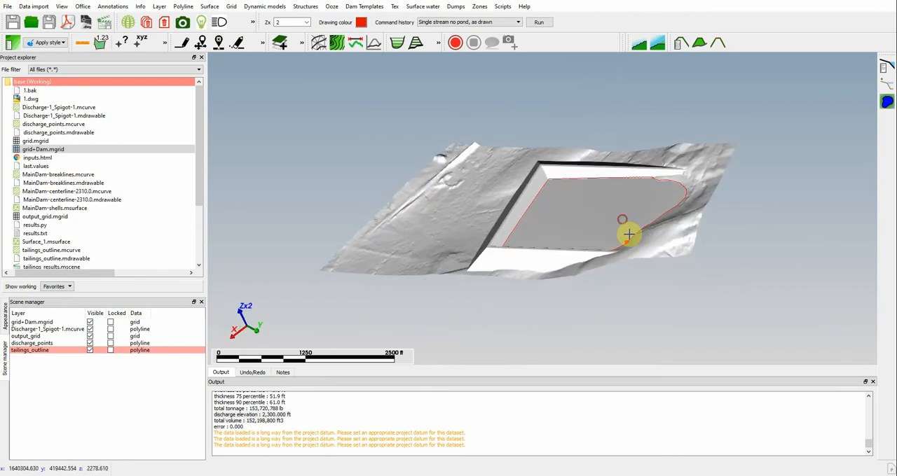
scroll(640, 242, up, 2)
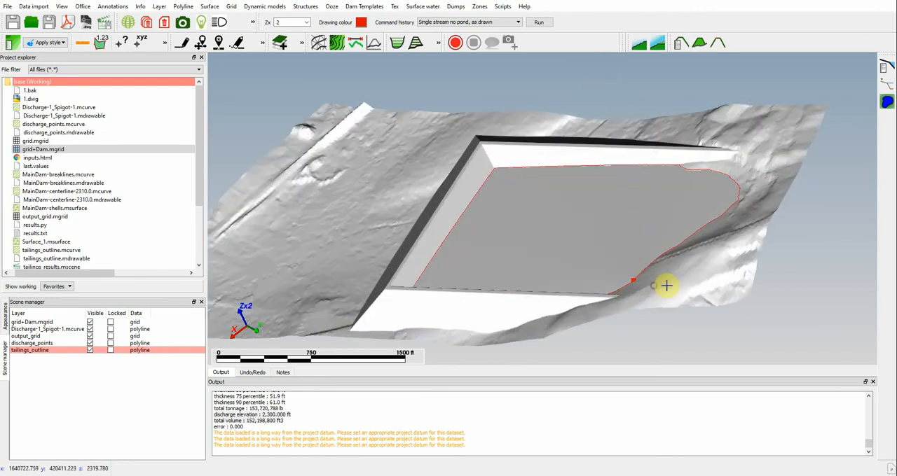
mouse_move(667, 286)
mouse_down()
mouse_move(719, 289)
mouse_move(670, 292)
mouse_up()
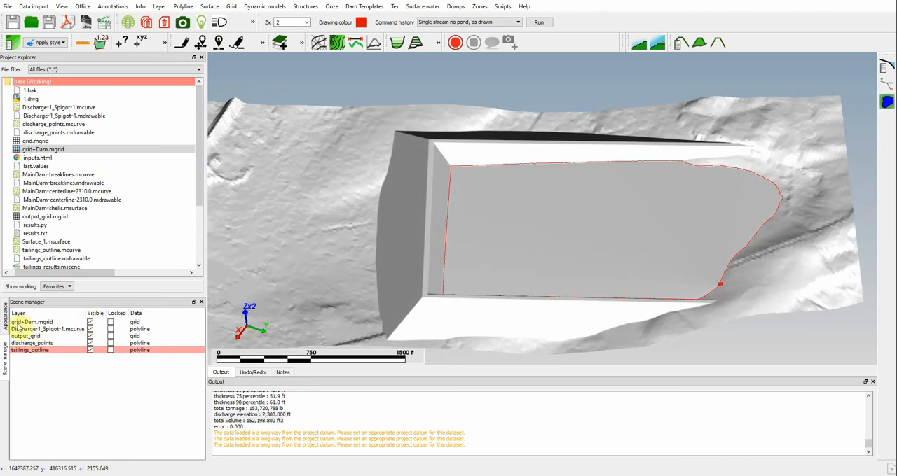
click(90, 323)
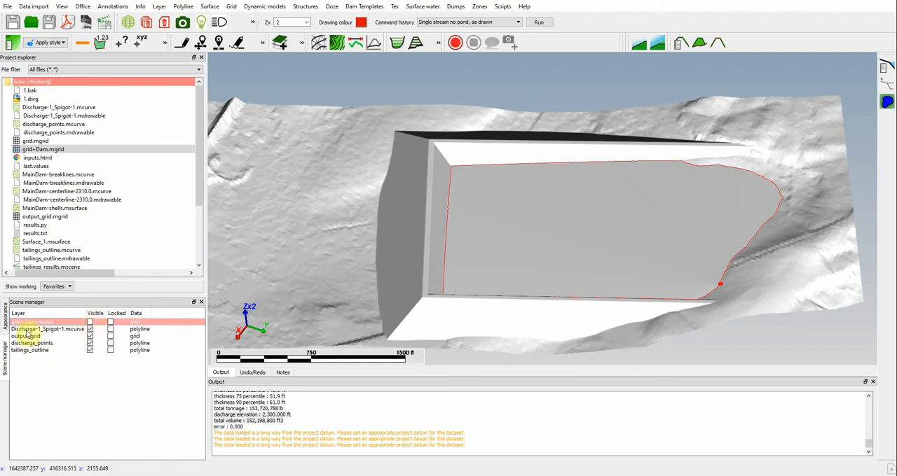
Step: Toggle the output_grid, discharge_points and tailings_outline layers off and back on to check what each one shows
click(89, 330)
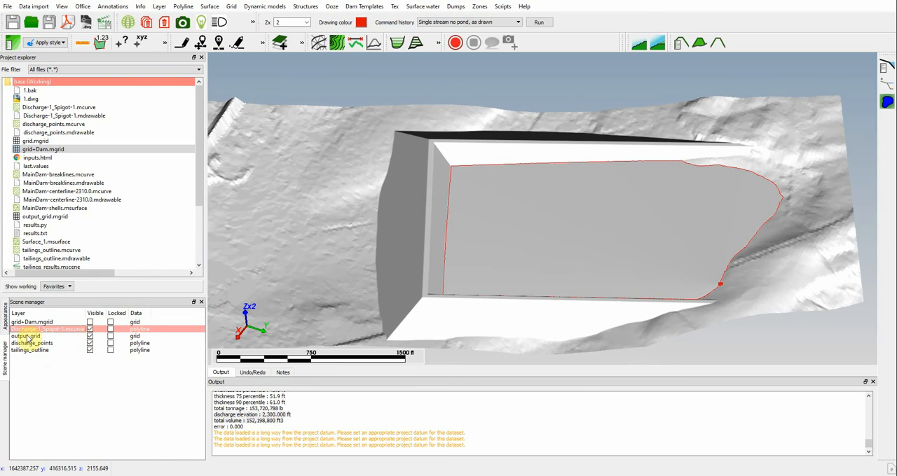
click(90, 337)
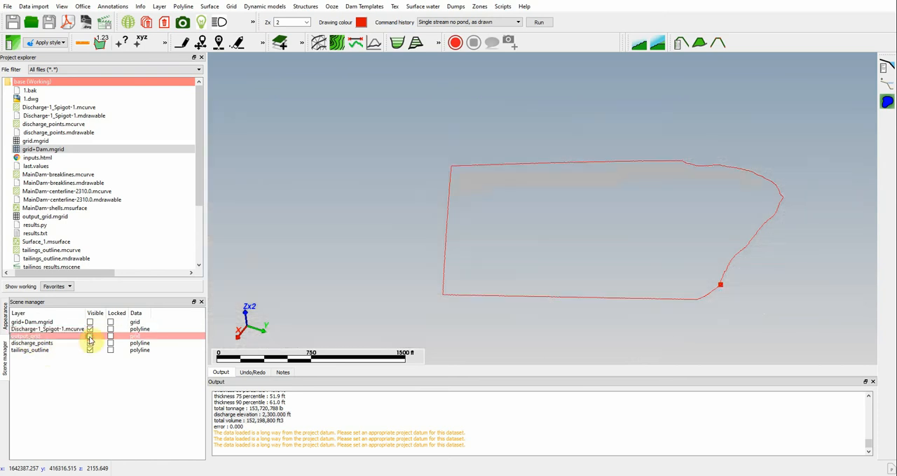
click(90, 337)
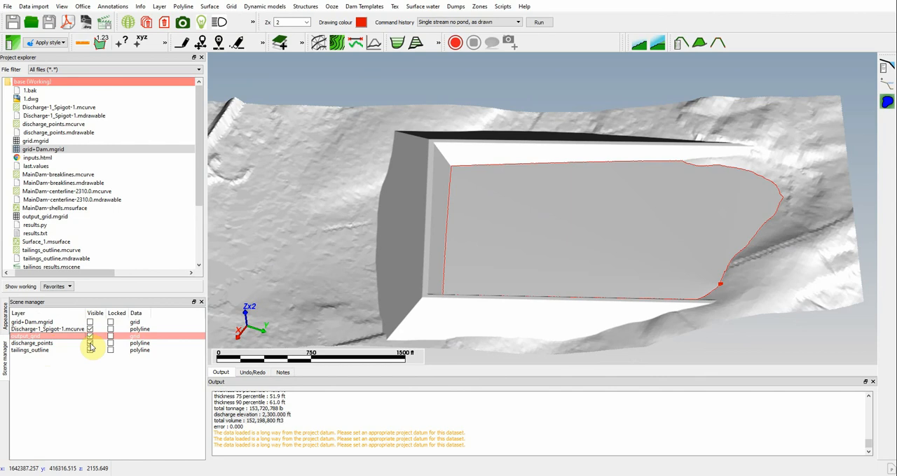
click(91, 345)
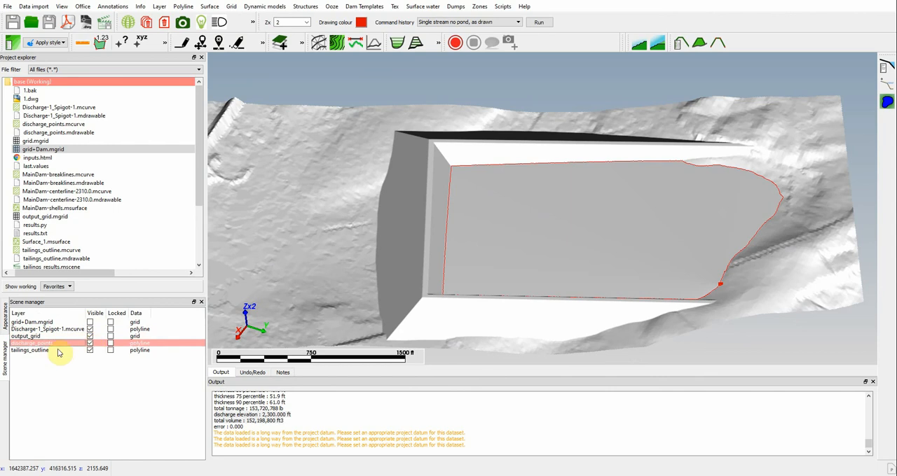
click(32, 351)
click(91, 350)
click(90, 351)
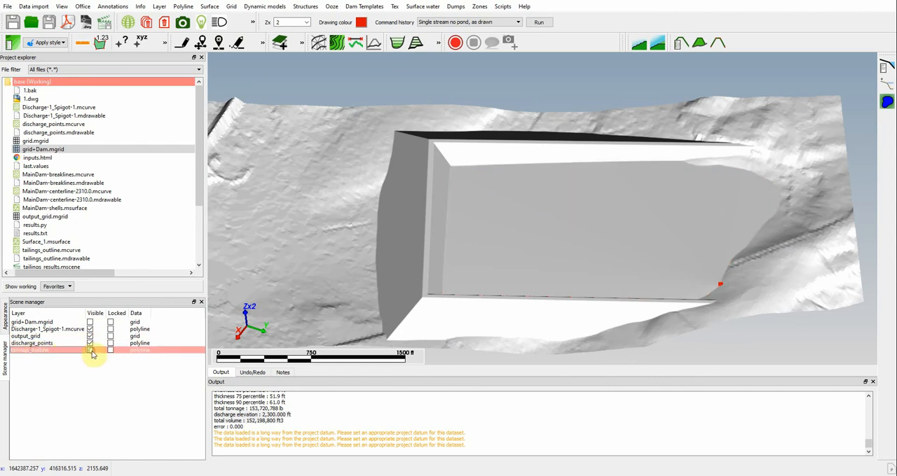
click(90, 351)
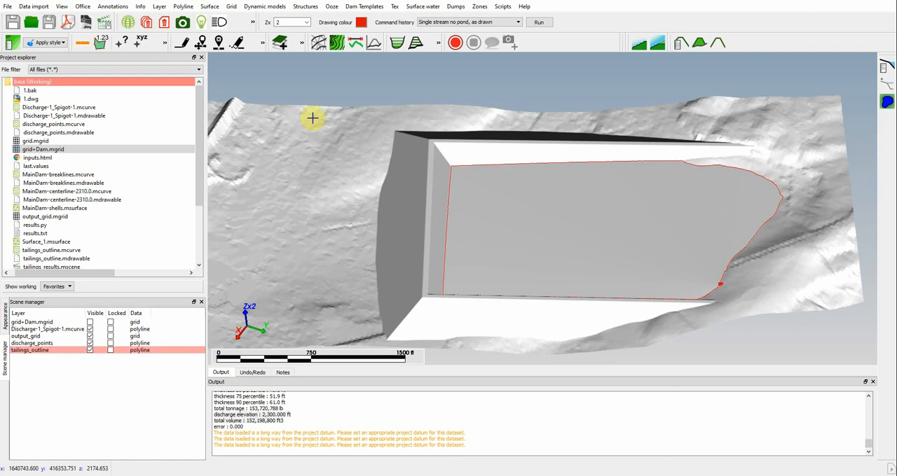
Step: Contour the output_grid surface from 2,150 to 2,349 ft at a 1 ft interval, with index contours every 5th contour
click(211, 7)
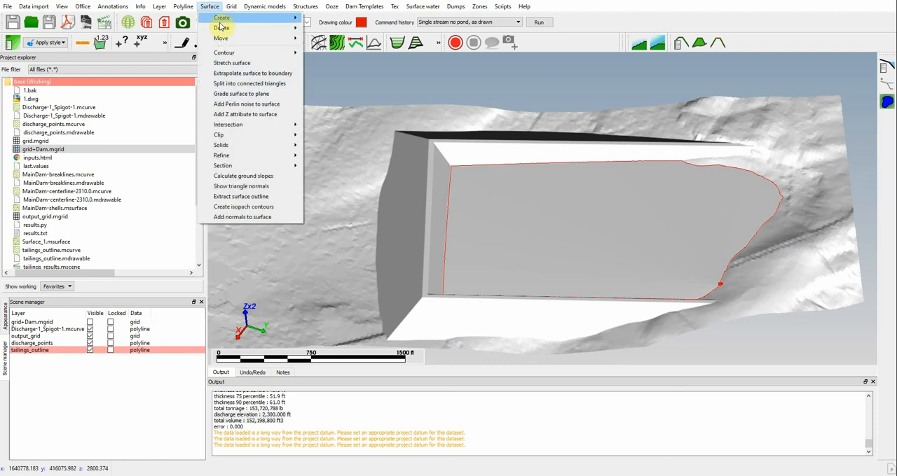
mouse_move(234, 55)
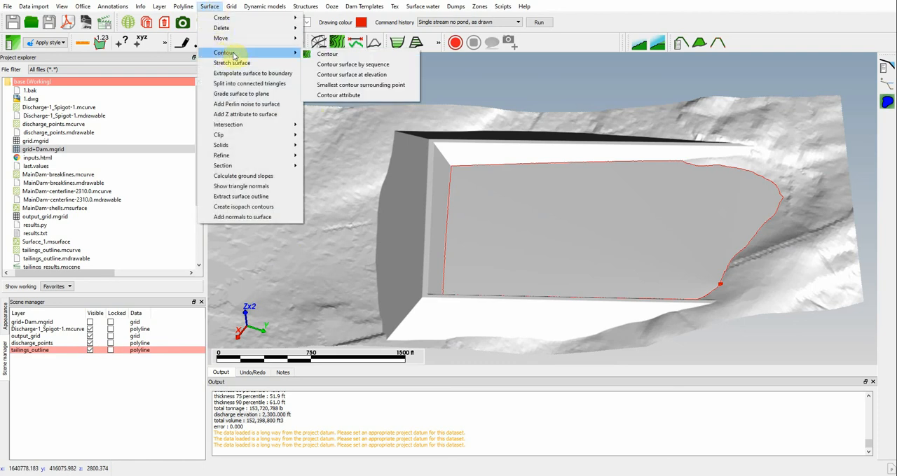
click(344, 56)
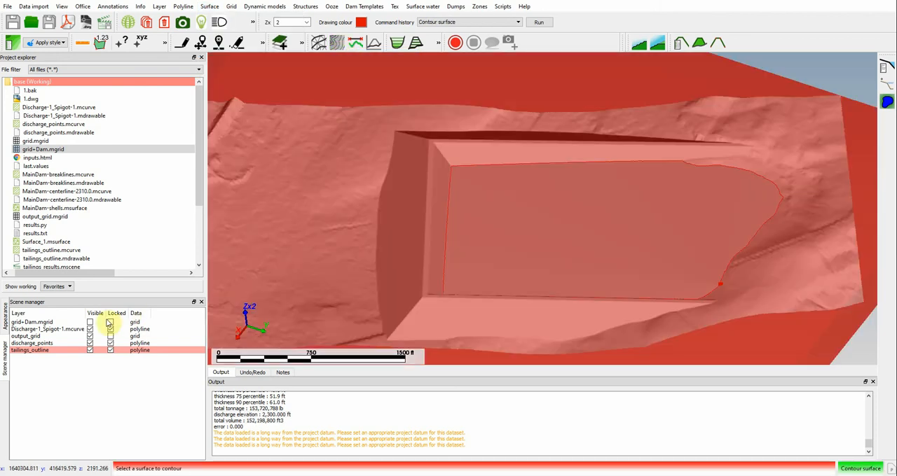
click(316, 212)
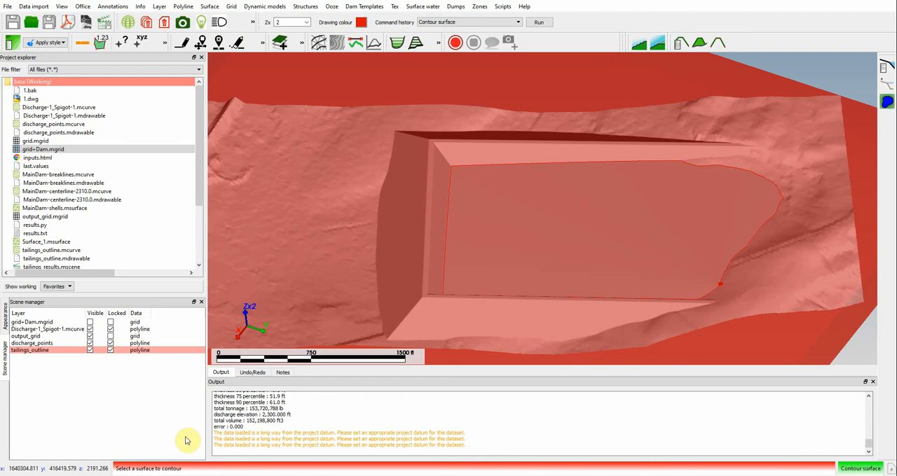
click(344, 178)
click(344, 179)
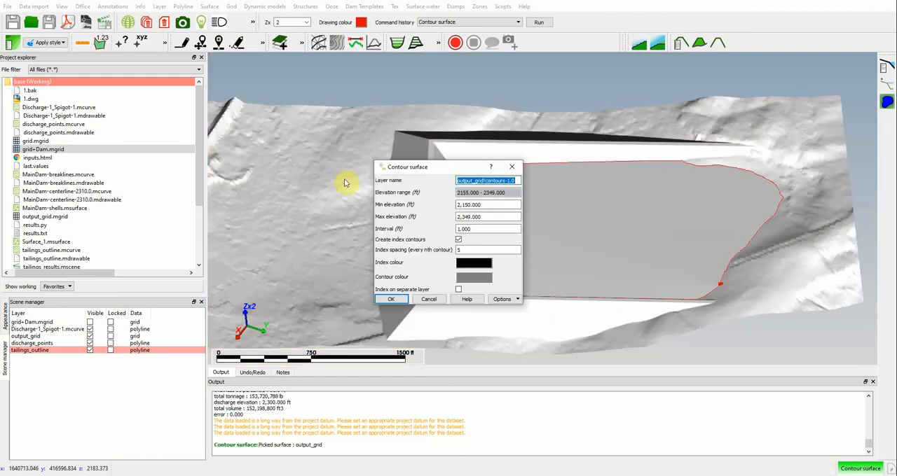
click(461, 250)
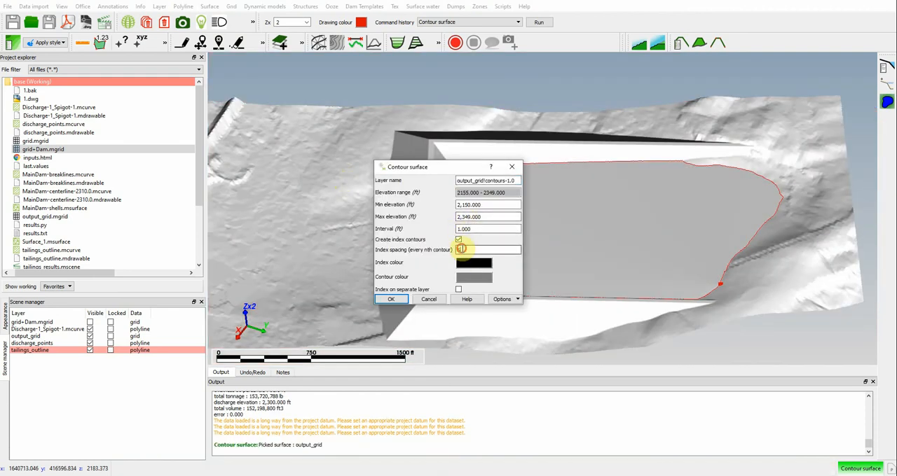
drag(482, 230, 426, 229)
drag(472, 250, 429, 250)
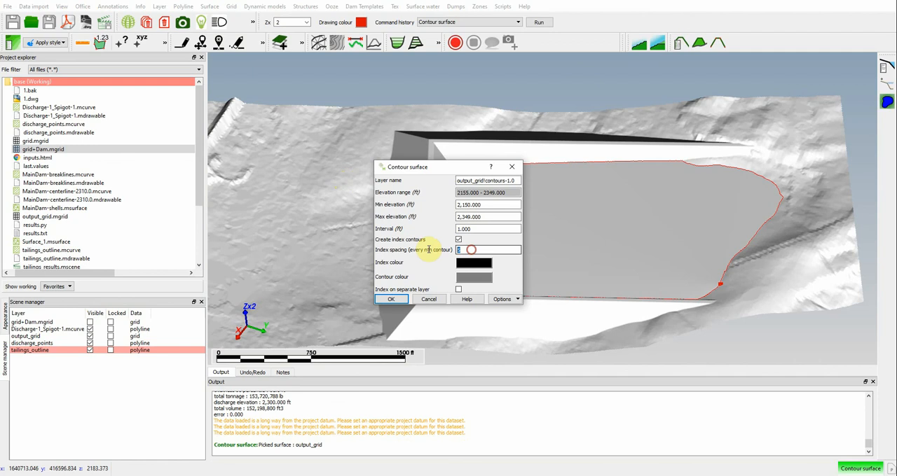
click(390, 302)
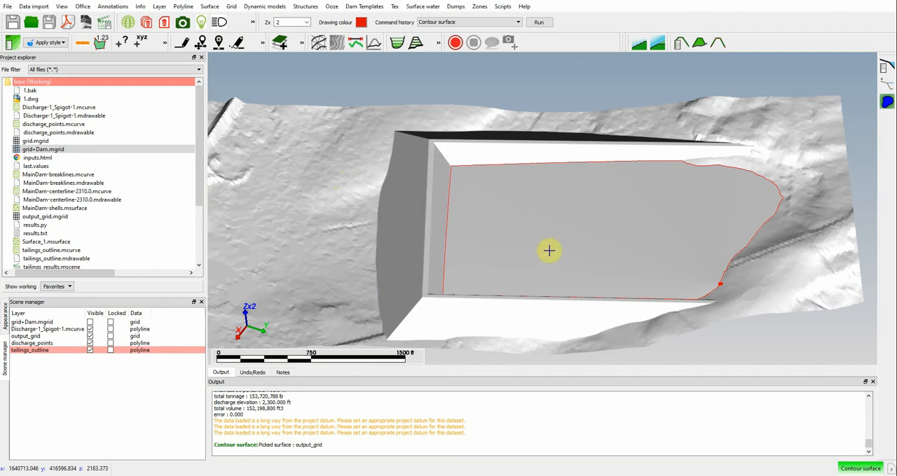
click(416, 236)
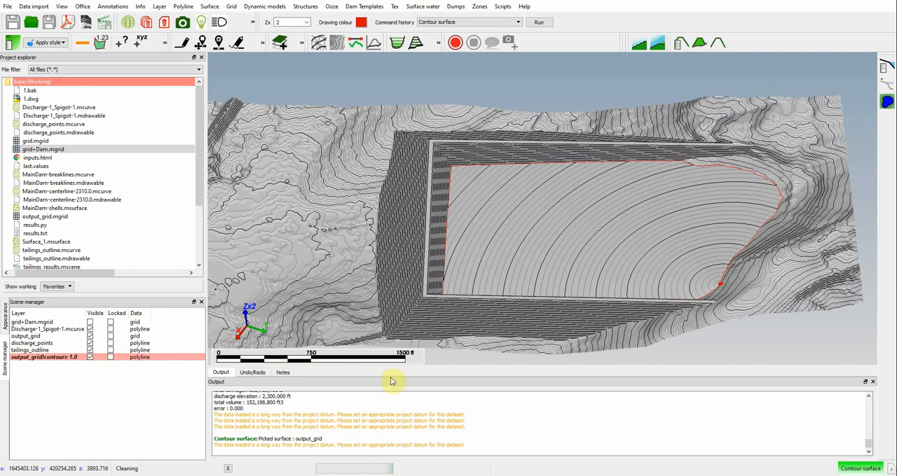
Step: Examine the contoured tailings surface and dam from several angles, including the contours around the discharge point
scroll(483, 218, down, 2)
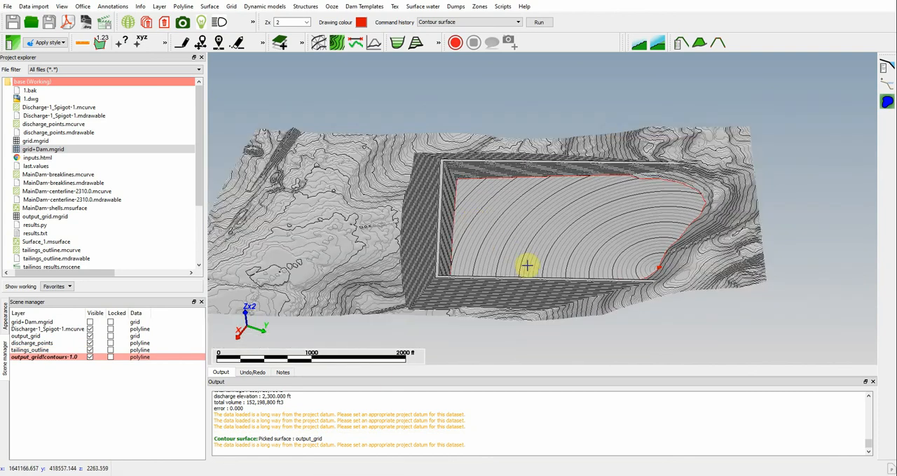
drag(527, 265, 584, 276)
drag(652, 316, 408, 264)
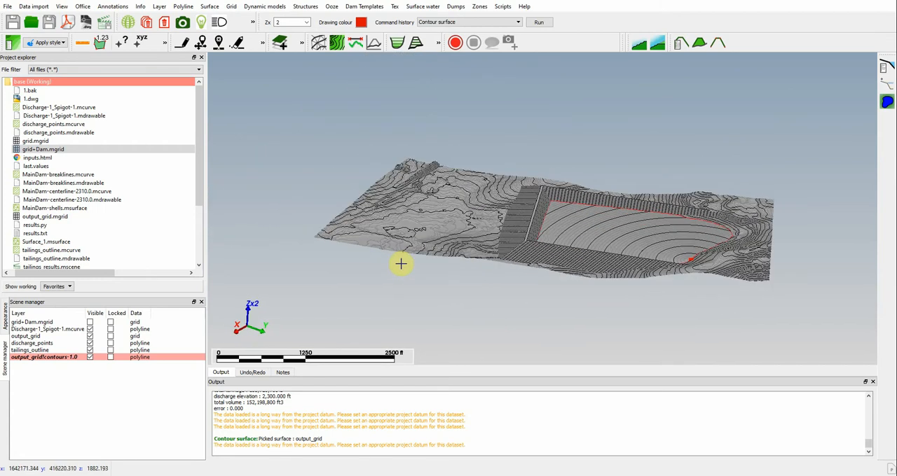
mouse_move(400, 263)
mouse_down()
mouse_move(567, 230)
mouse_move(449, 211)
mouse_move(581, 251)
mouse_up()
drag(665, 303, 596, 226)
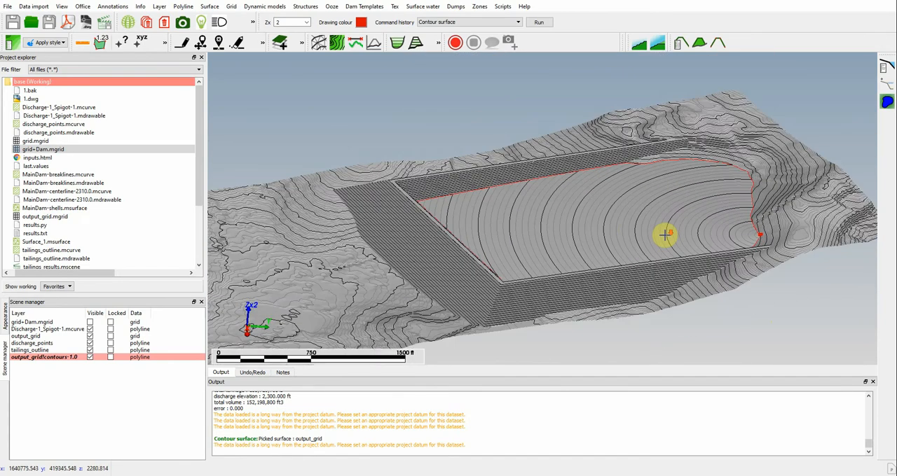
scroll(665, 234, down, 2)
drag(631, 248, 532, 244)
Step: Query the point details of a tailings point on output_grid close to the discharge point
click(140, 6)
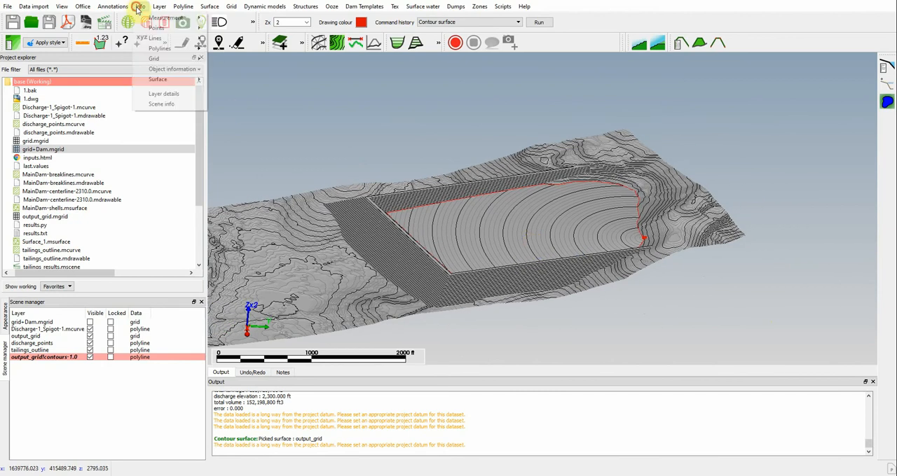
click(151, 27)
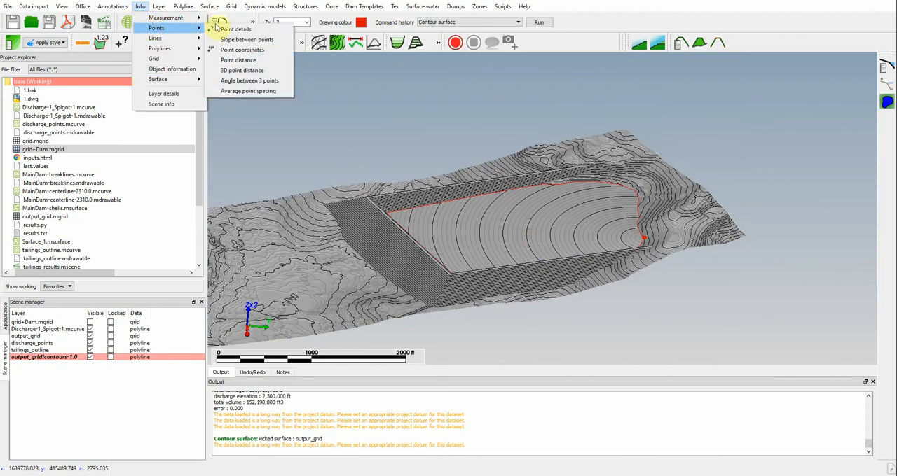
click(236, 29)
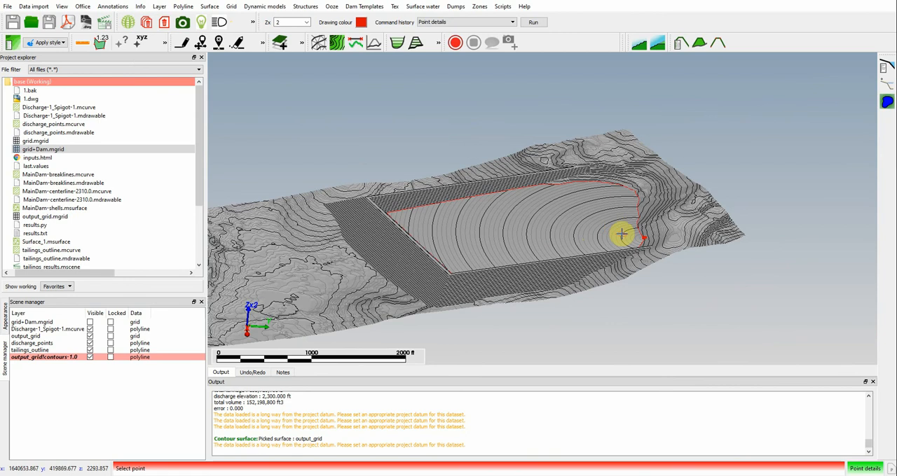
click(621, 234)
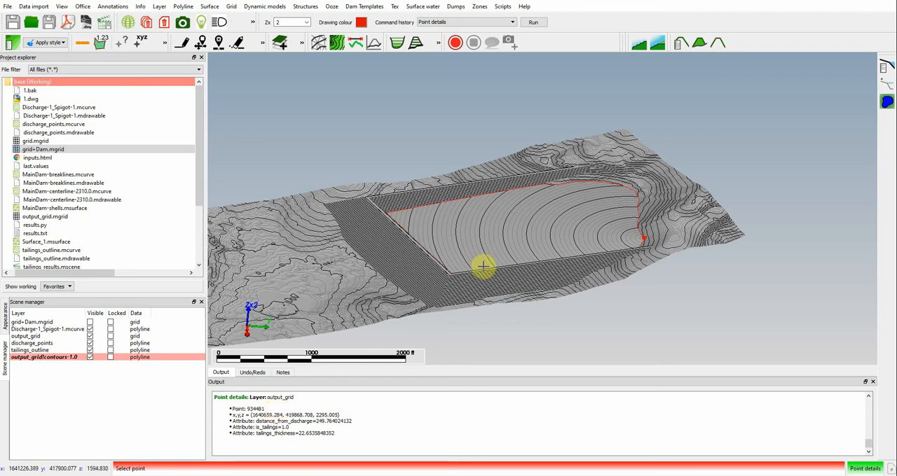
click(139, 7)
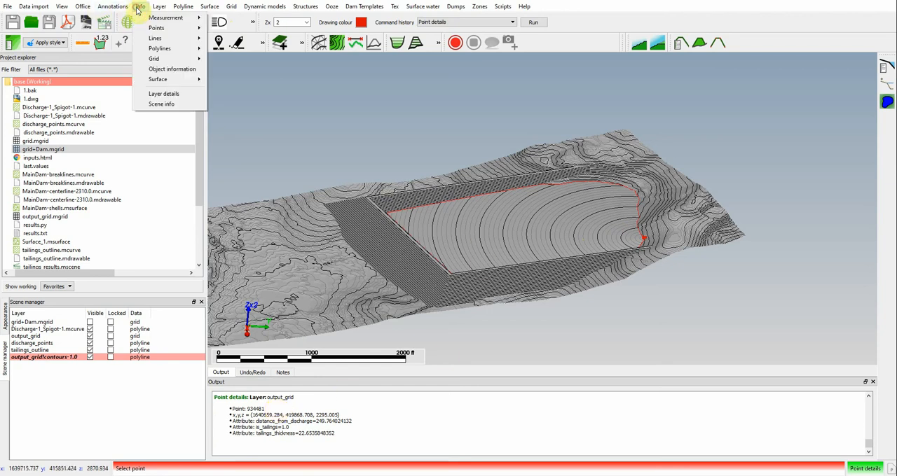
mouse_move(157, 39)
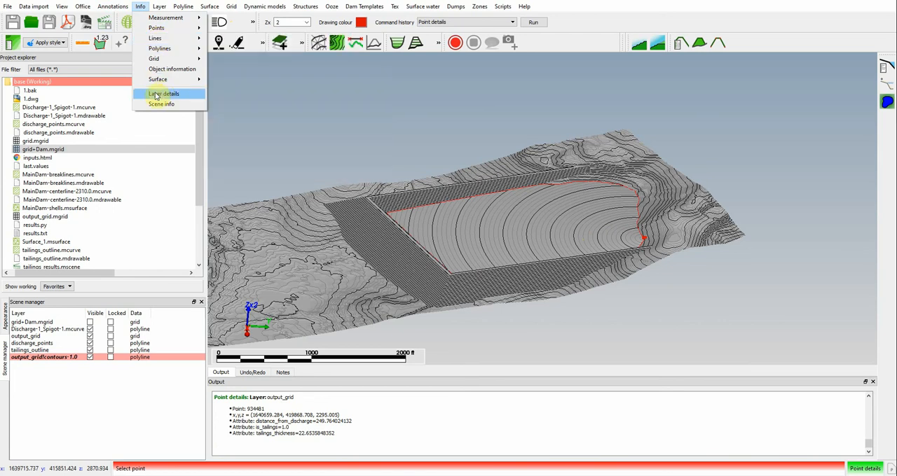
mouse_move(116, 9)
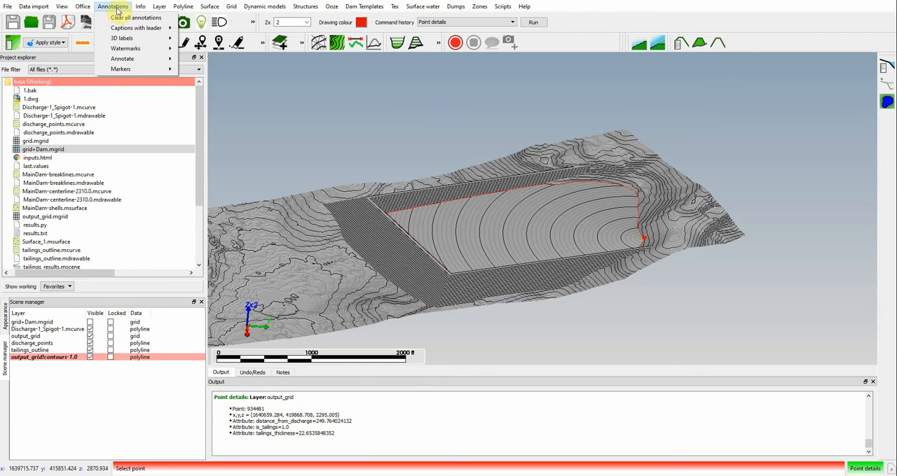
mouse_move(162, 7)
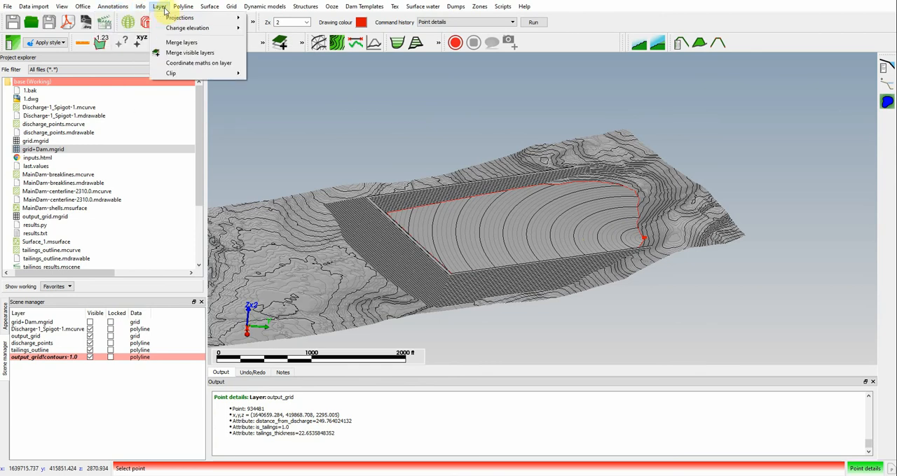
mouse_move(123, 38)
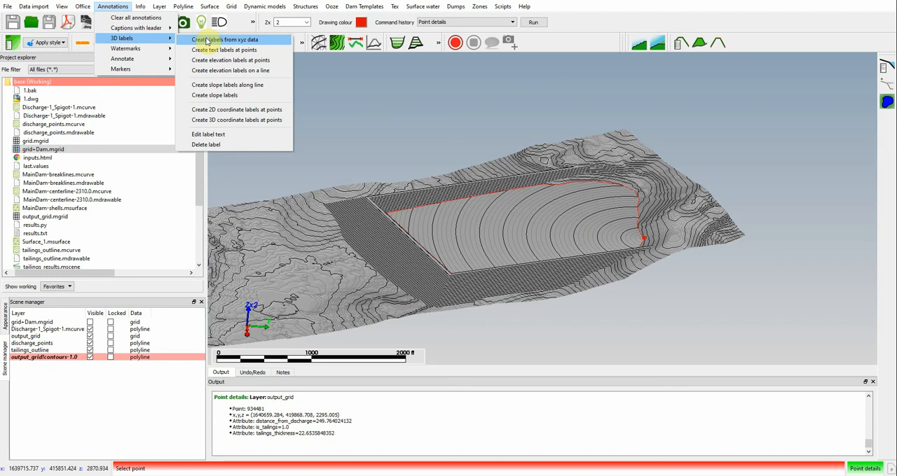
click(206, 60)
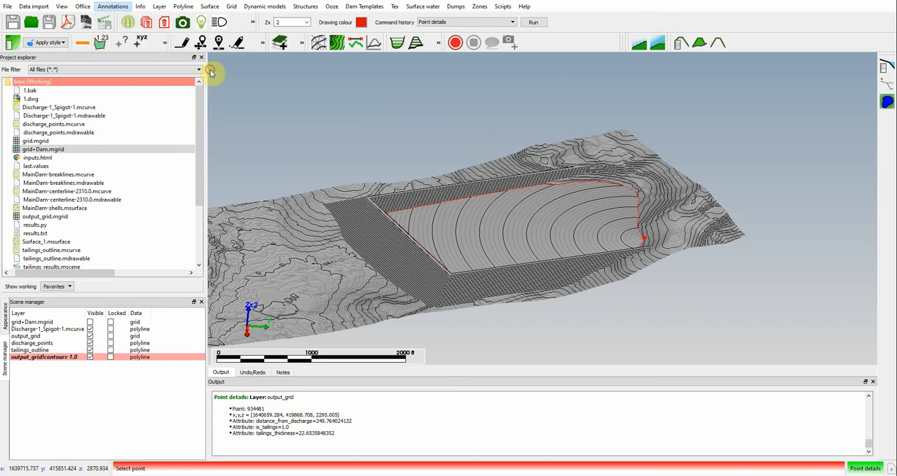
Step: Query the details of a second tailings point beside the first one, on the contours around the discharge point
scroll(605, 230, up, 2)
scroll(629, 240, up, 3)
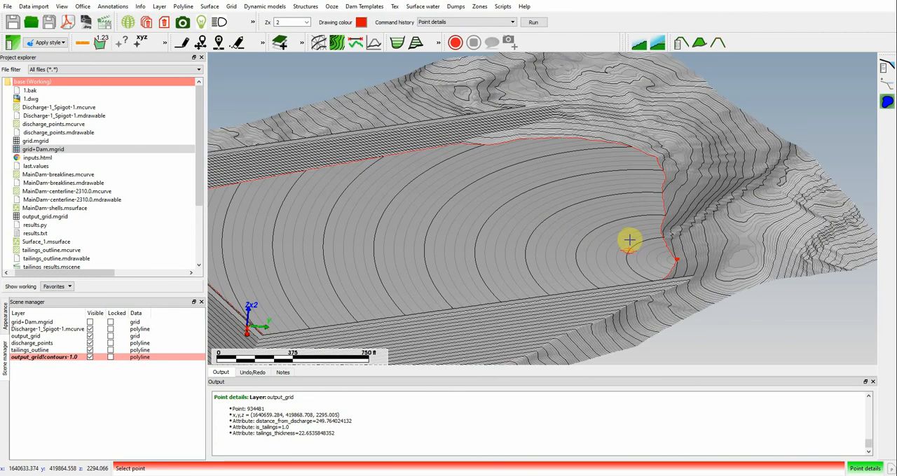
click(630, 247)
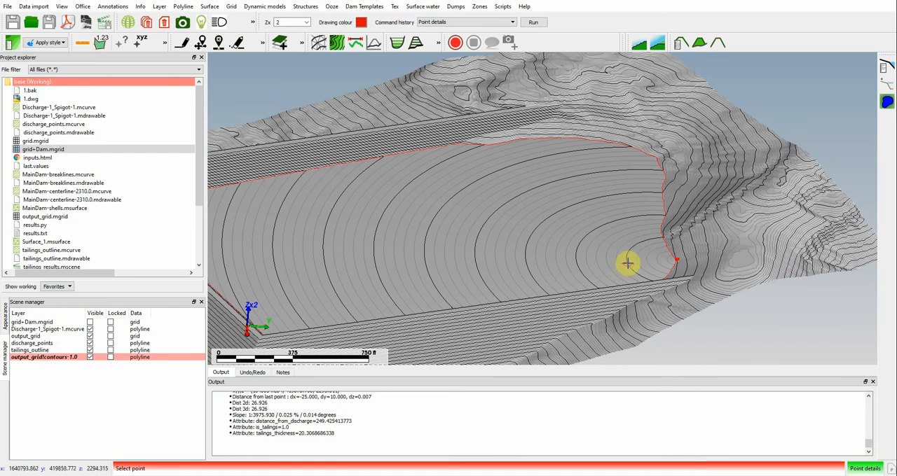
Step: Query the details of a contour point near the discharge point and of the contour line at the far end of the tailings
click(628, 263)
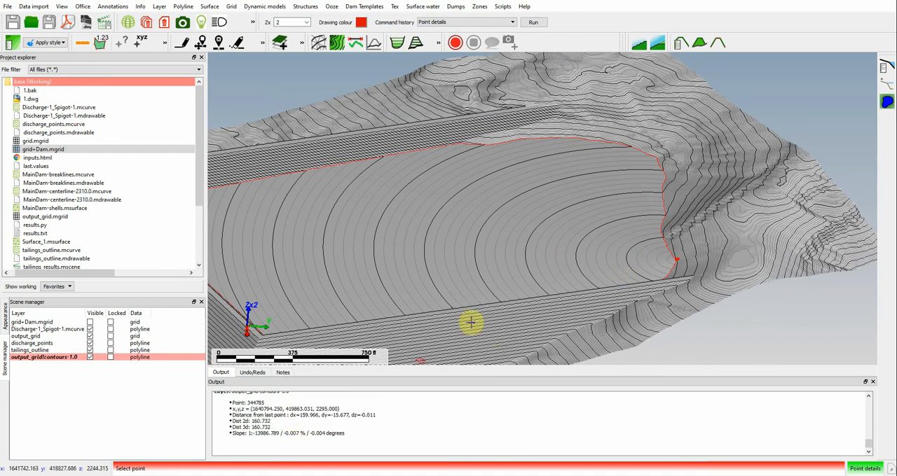
key(Escape)
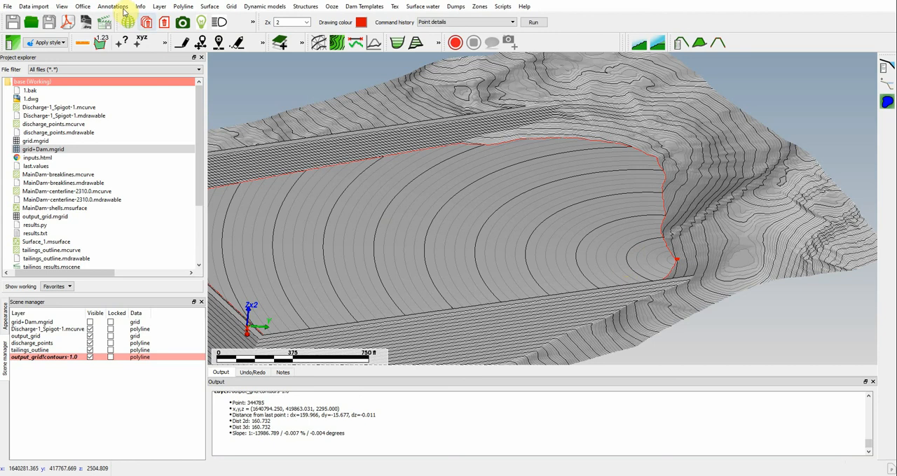
click(140, 8)
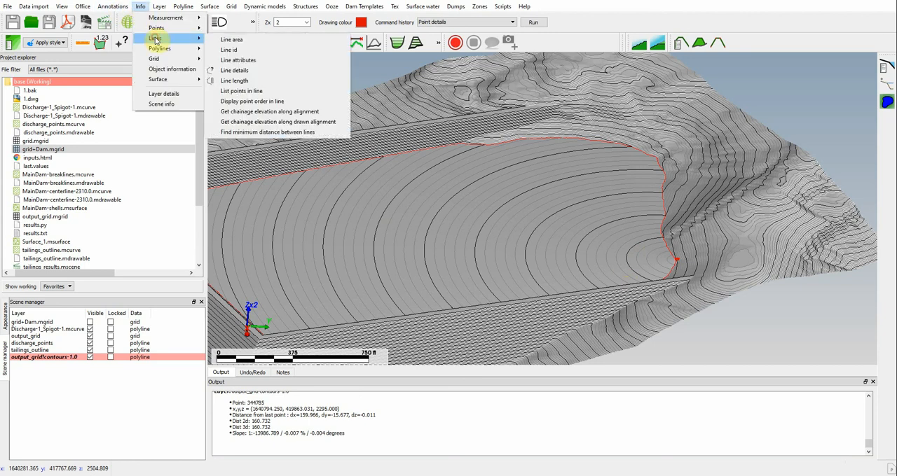
click(232, 71)
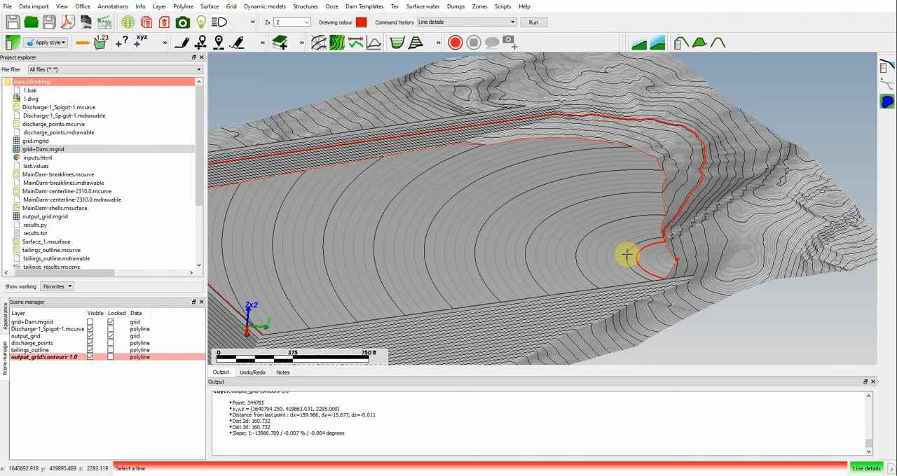
scroll(624, 253, down, 3)
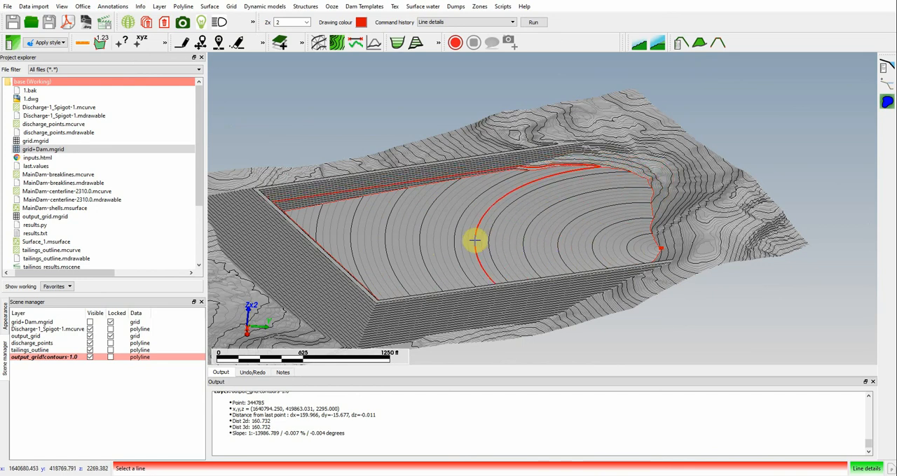
click(317, 229)
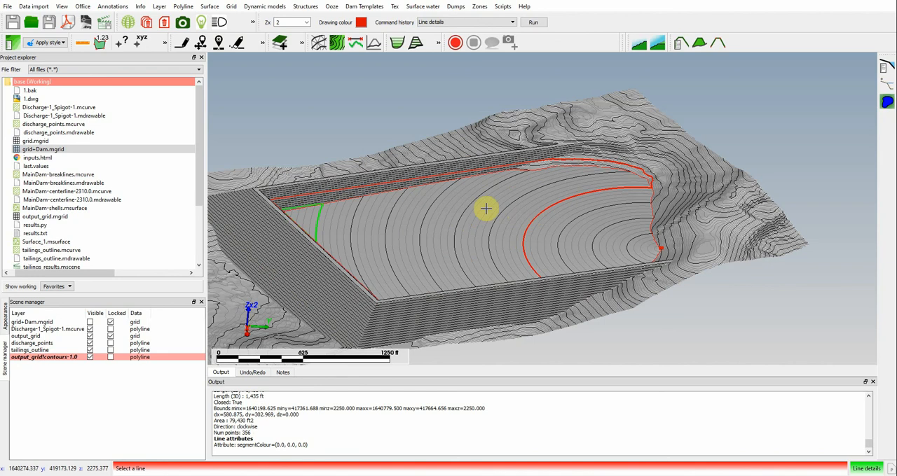
key(Escape)
Step: Create elevation labels along the index contour near the discharge point, with text size 14 and 0 decimal places, on the labels layer
click(112, 6)
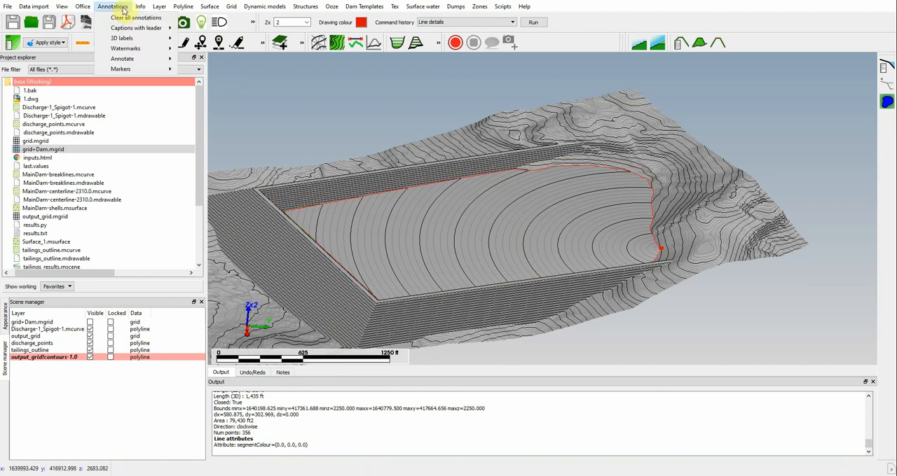
mouse_move(123, 38)
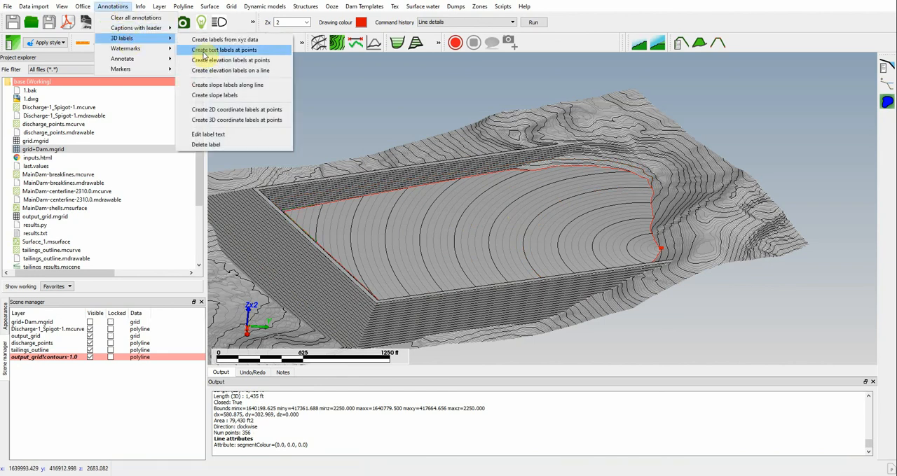
click(242, 71)
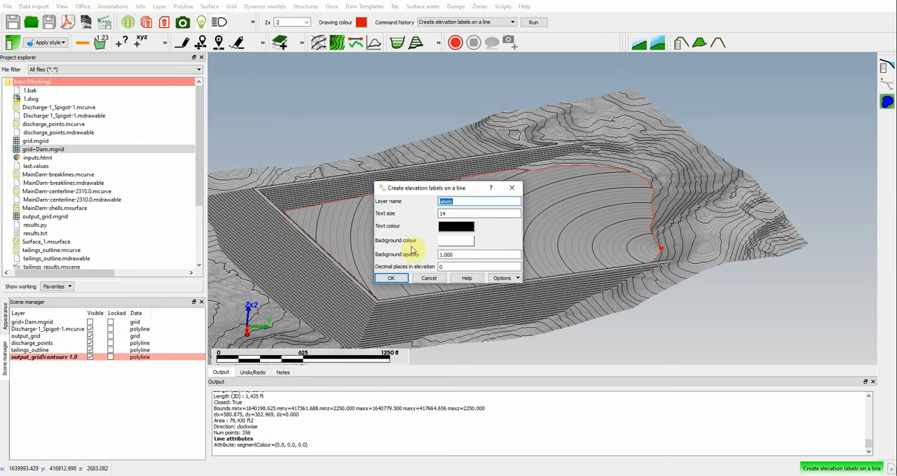
click(396, 278)
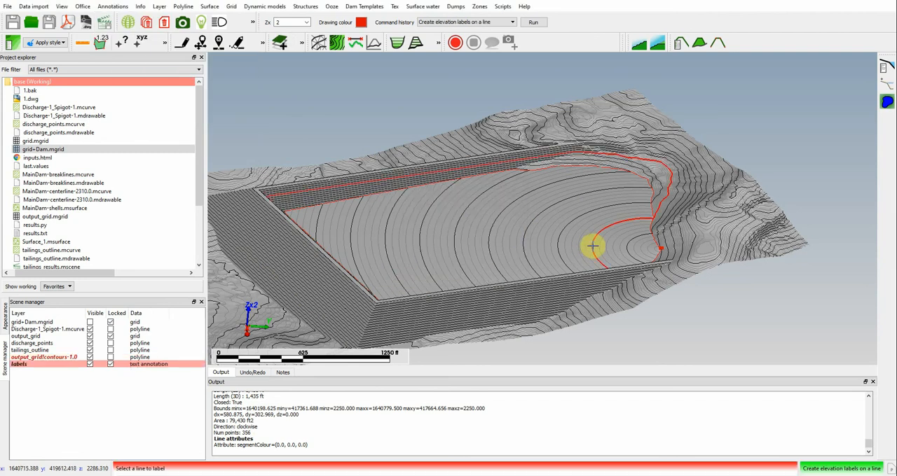
click(592, 246)
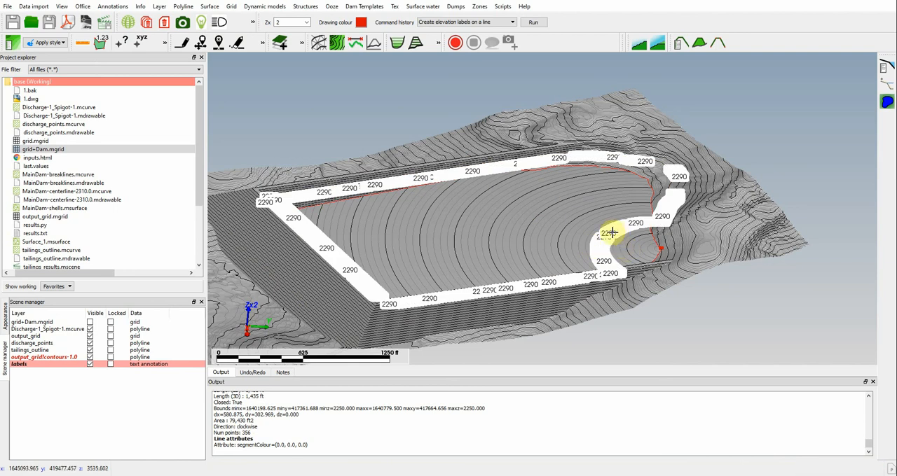
Step: Unload the labels layer from the scene
right_click(35, 369)
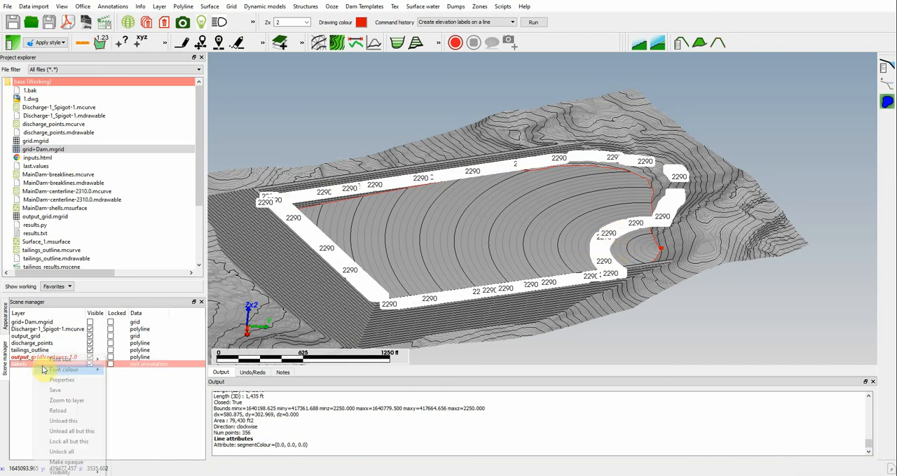
mouse_move(58, 372)
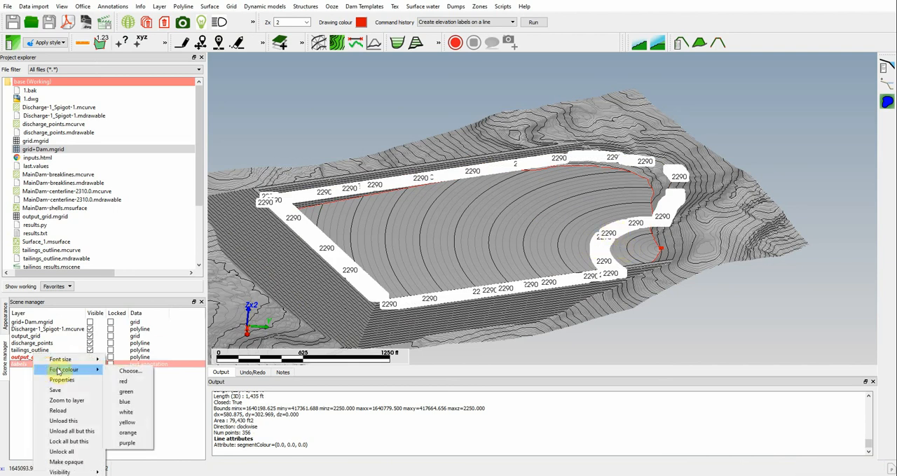
click(73, 421)
Step: Query the point details of a tailings point at the index contour near the discharge point and check its elevation
click(141, 6)
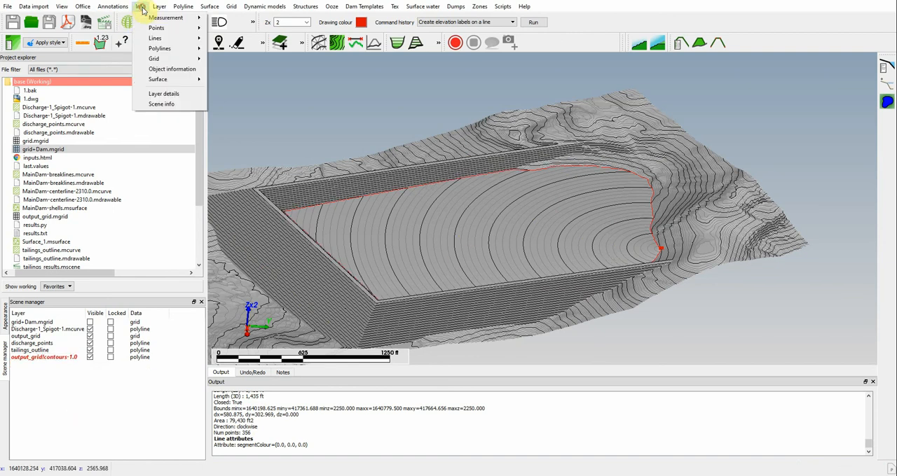
mouse_move(164, 28)
click(254, 32)
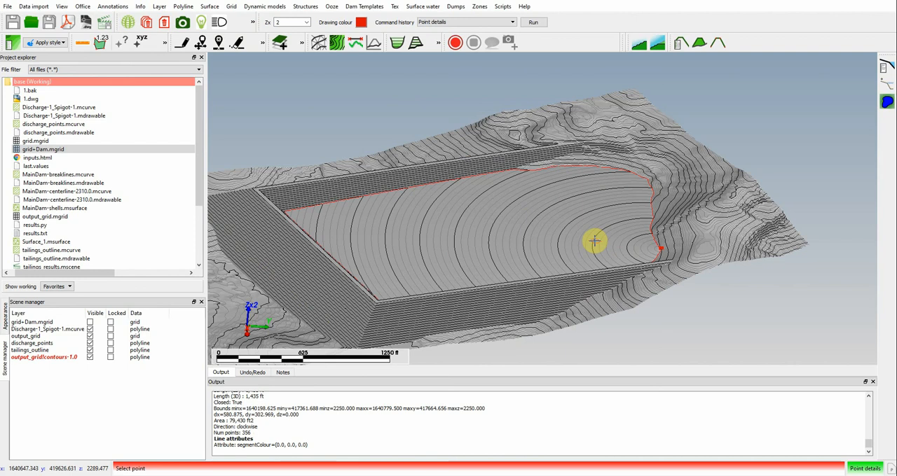
click(594, 242)
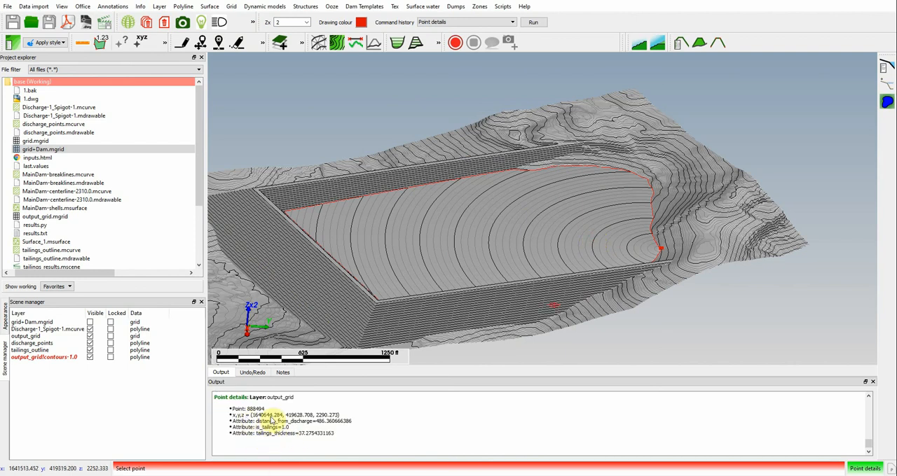
drag(333, 415, 339, 419)
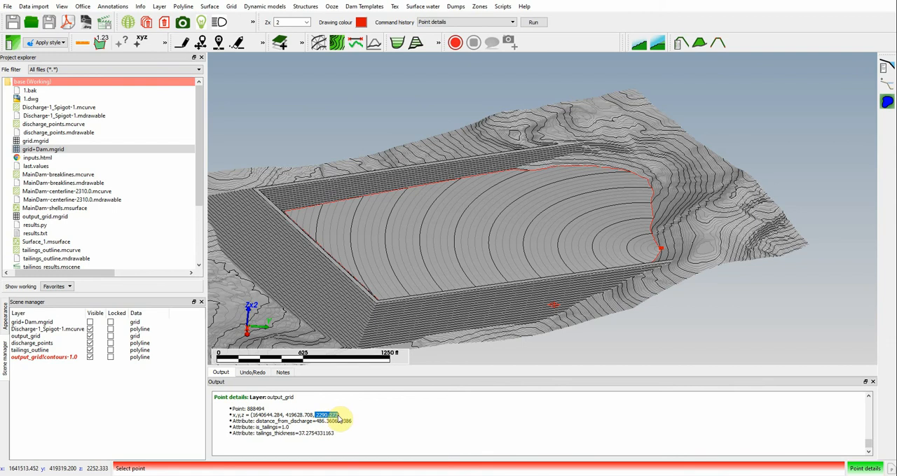
Step: Query the point details of a point on the index contour across the middle of the tailings and check its elevation
click(141, 7)
mouse_move(163, 28)
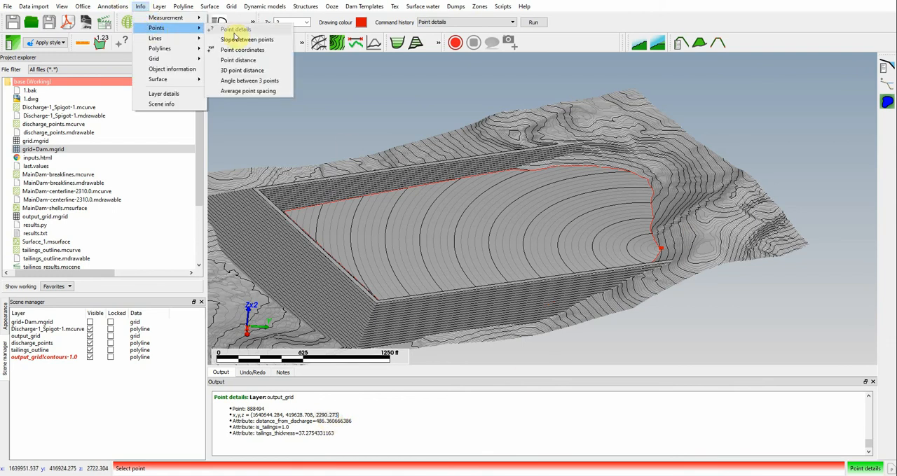
key(Escape)
key(Escape)
key(Escape)
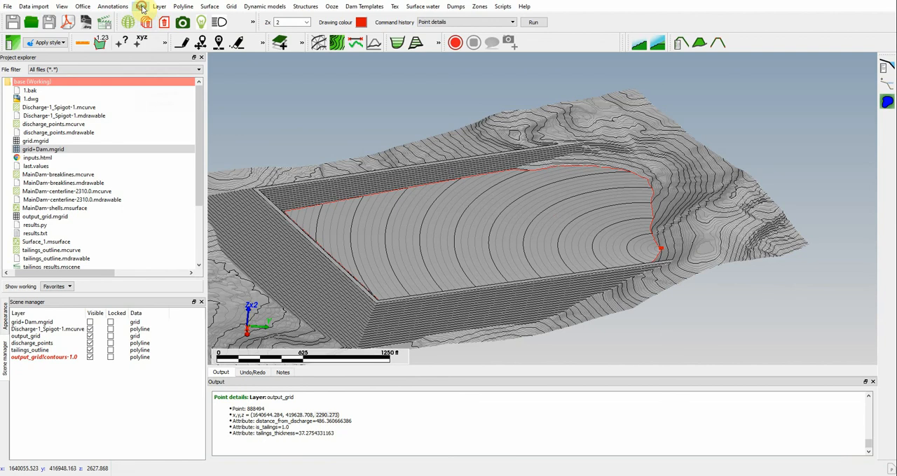
click(141, 7)
mouse_move(168, 27)
click(224, 29)
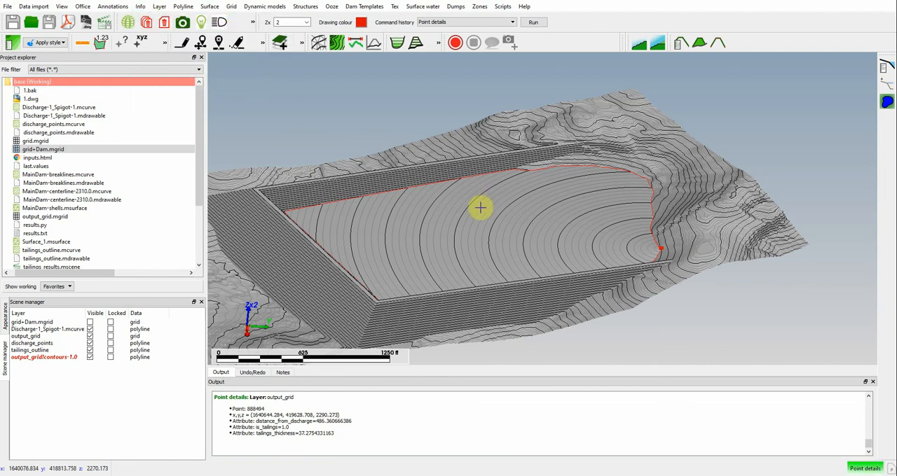
click(455, 225)
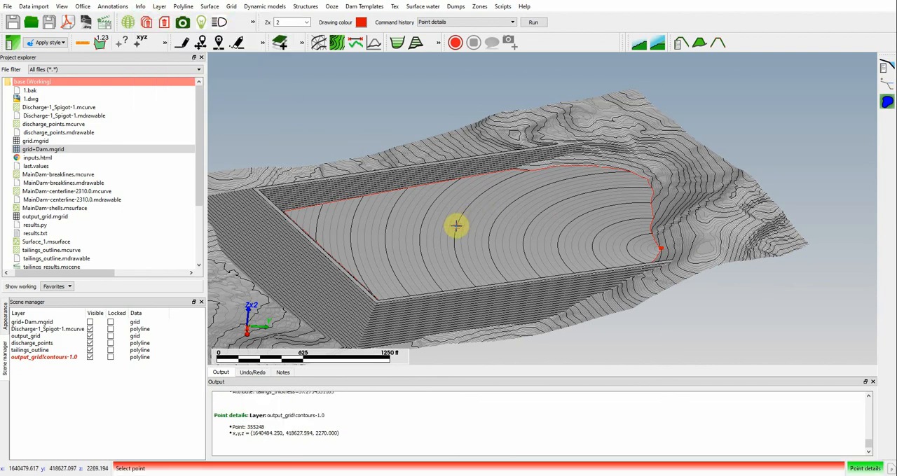
double_click(320, 433)
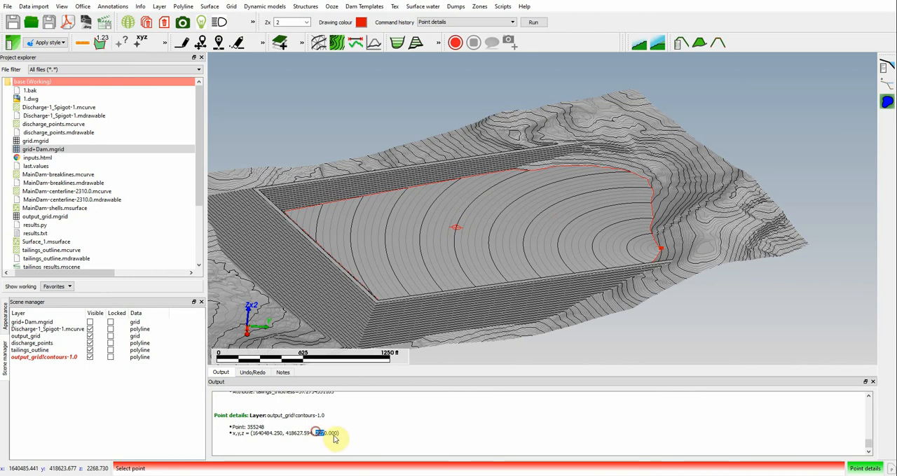
key(Escape)
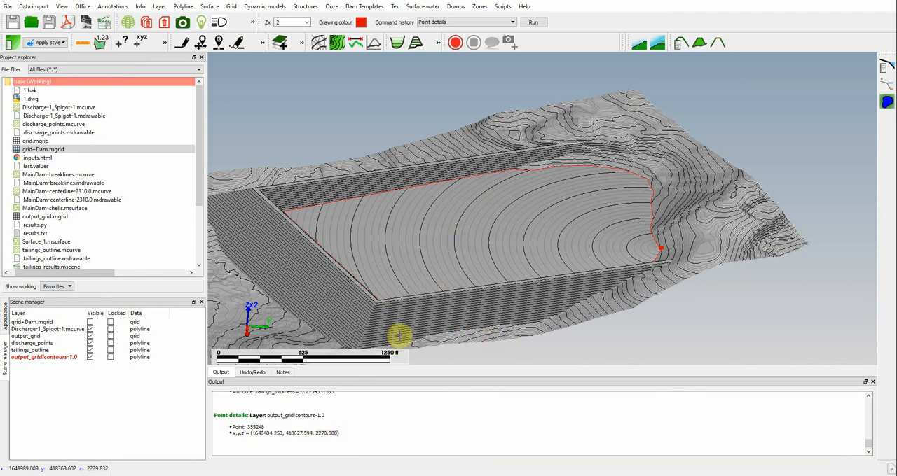
Step: Examine the contoured tailings surface and dam in perspective and in the XY plan view
right_click(50, 357)
click(43, 376)
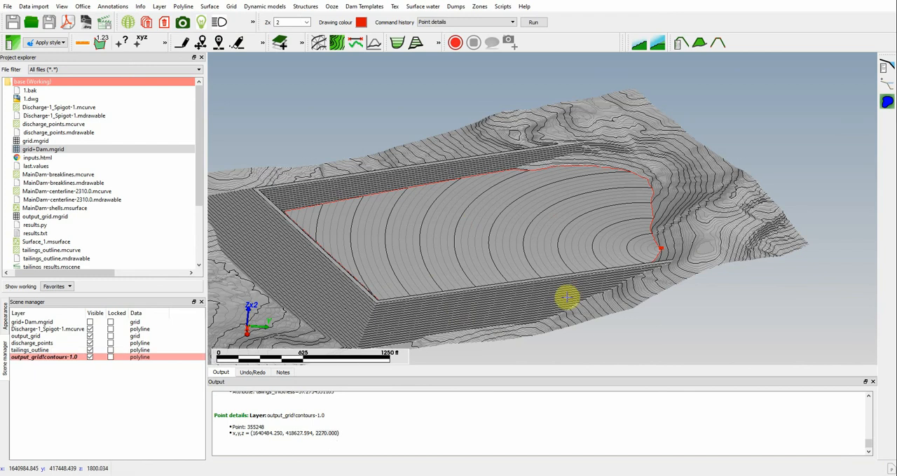
middle_drag(518, 325, 690, 334)
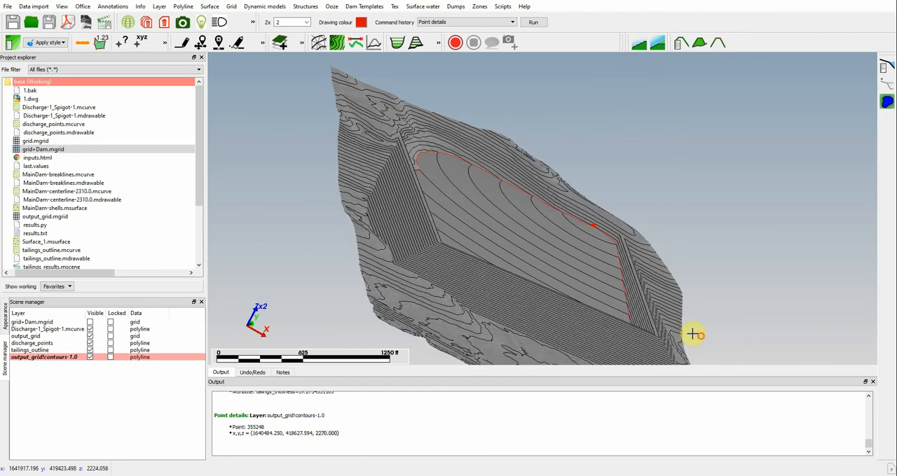
middle_drag(413, 267, 366, 266)
click(63, 6)
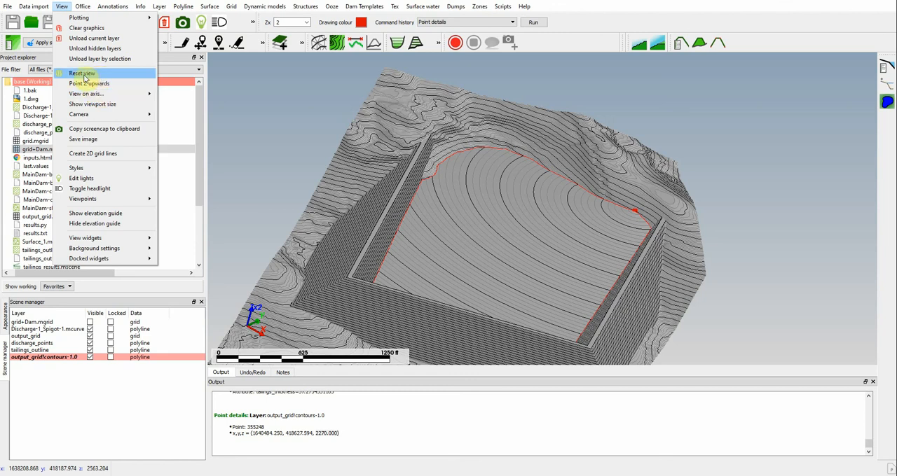
mouse_move(91, 94)
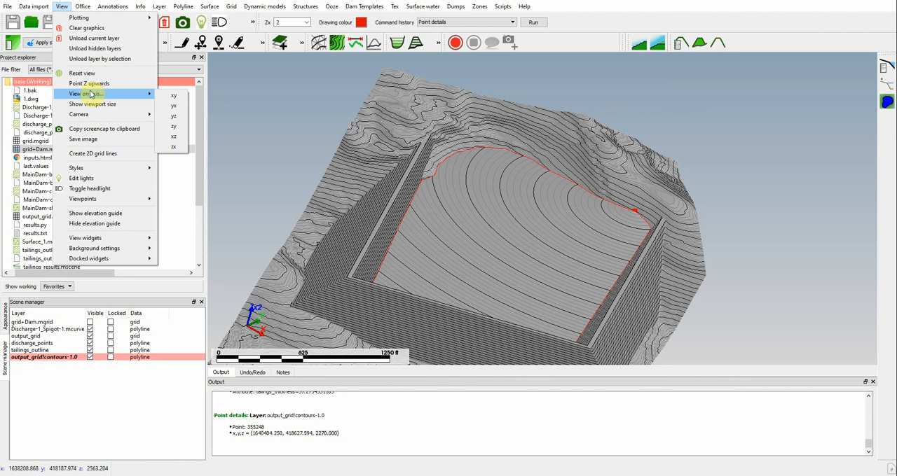
click(173, 96)
scroll(540, 210, down, 3)
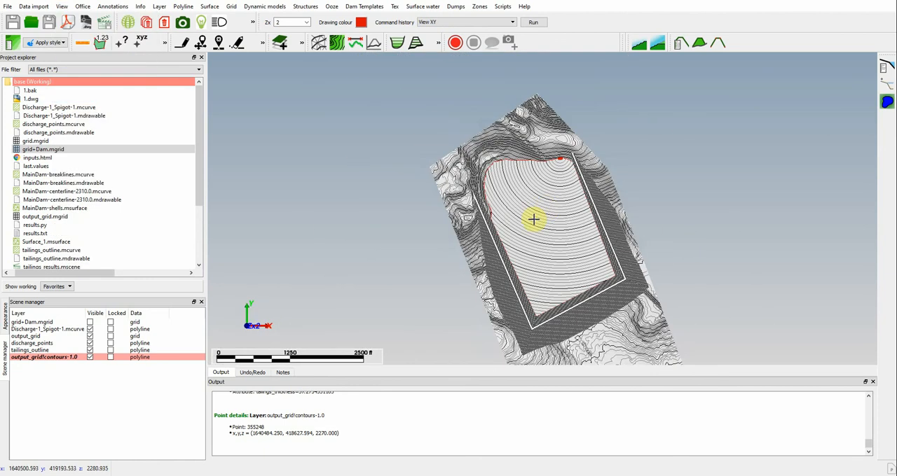
middle_drag(522, 220, 412, 200)
scroll(427, 208, up, 3)
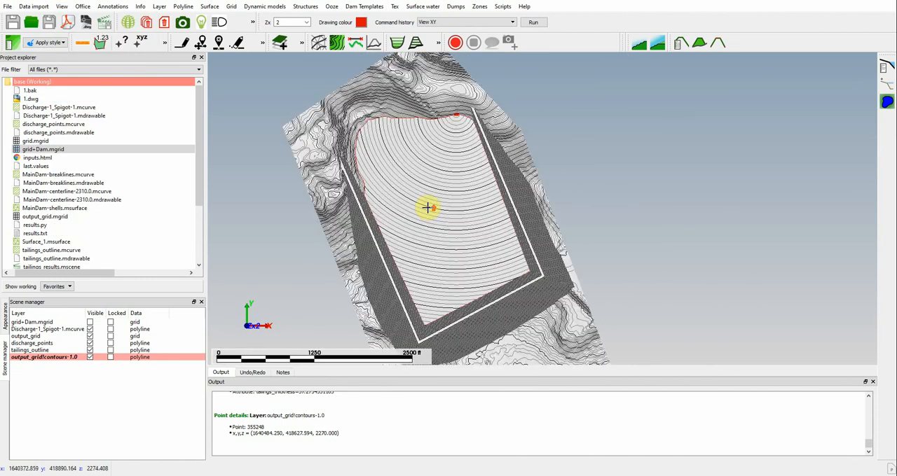
Step: Hide the output_grid contours and the output_grid layer, and show the grid+Dam layer
click(89, 358)
drag(462, 293, 464, 285)
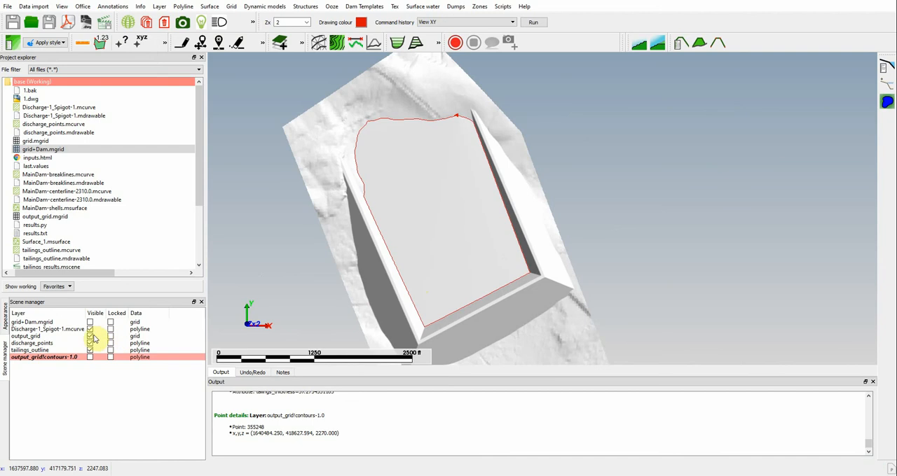
click(91, 337)
click(91, 322)
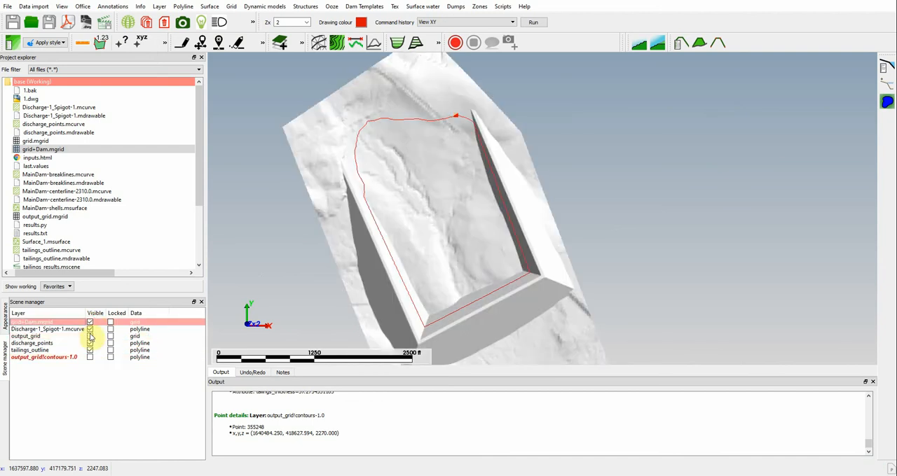
click(90, 336)
click(90, 337)
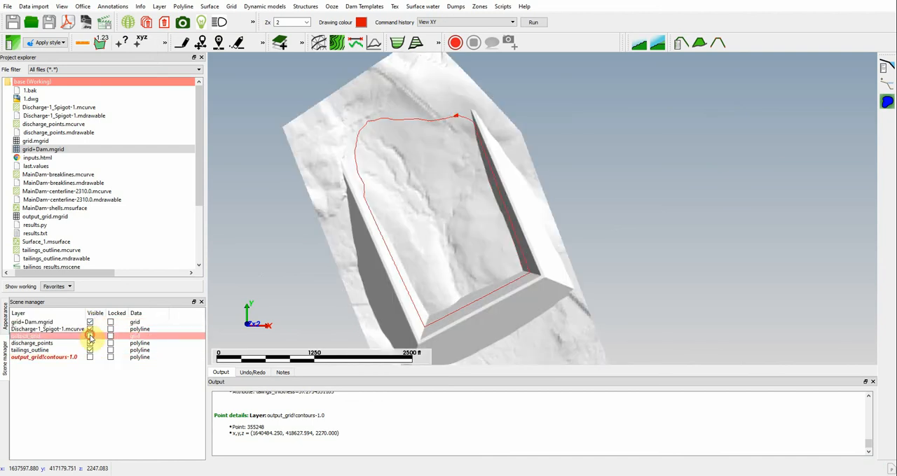
Step: Examine the empty dam grid with the tailings outline in perspective from several sides and at close range
drag(530, 315, 549, 262)
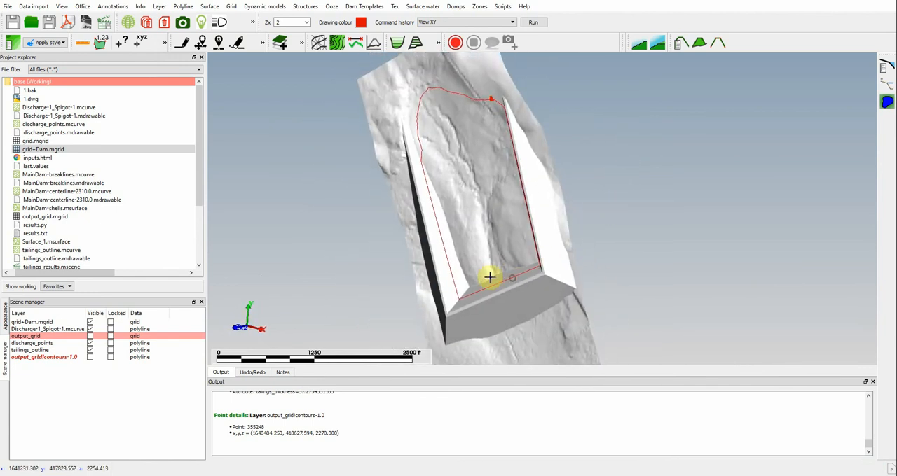
drag(489, 277, 473, 267)
drag(407, 224, 518, 318)
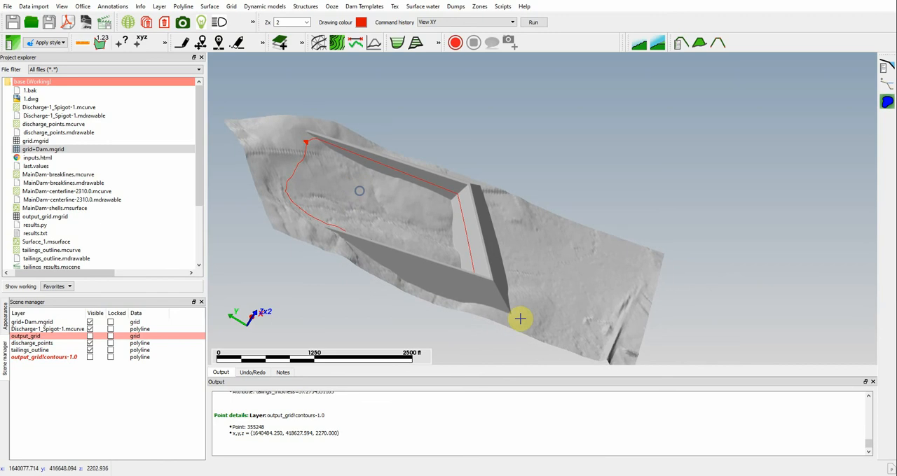
drag(572, 299, 462, 276)
scroll(428, 265, up, 3)
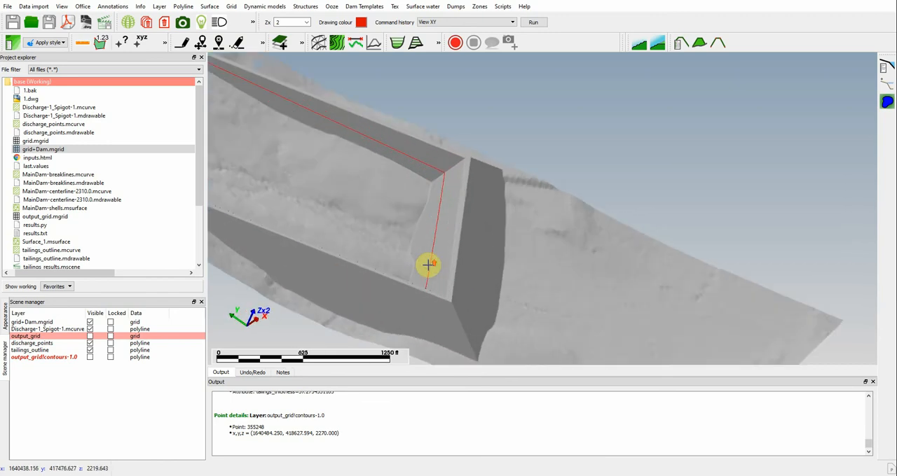
drag(536, 292, 719, 303)
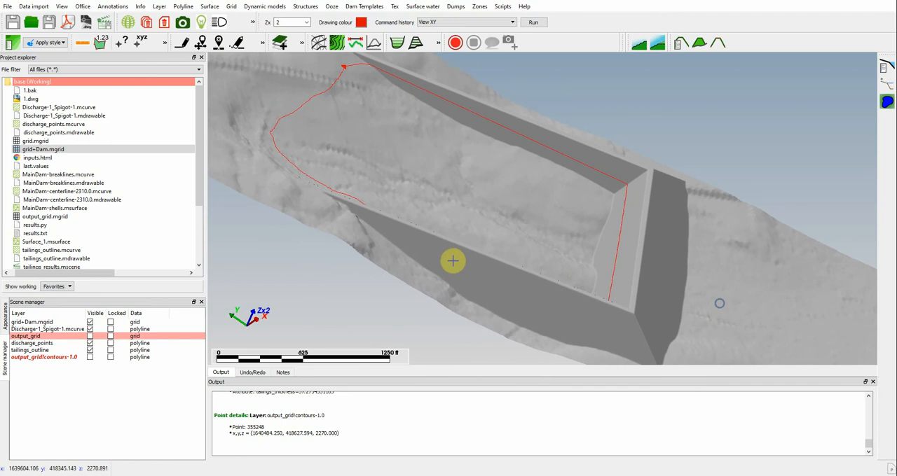
drag(448, 229, 702, 253)
drag(288, 107, 310, 103)
drag(790, 263, 784, 200)
drag(471, 122, 550, 190)
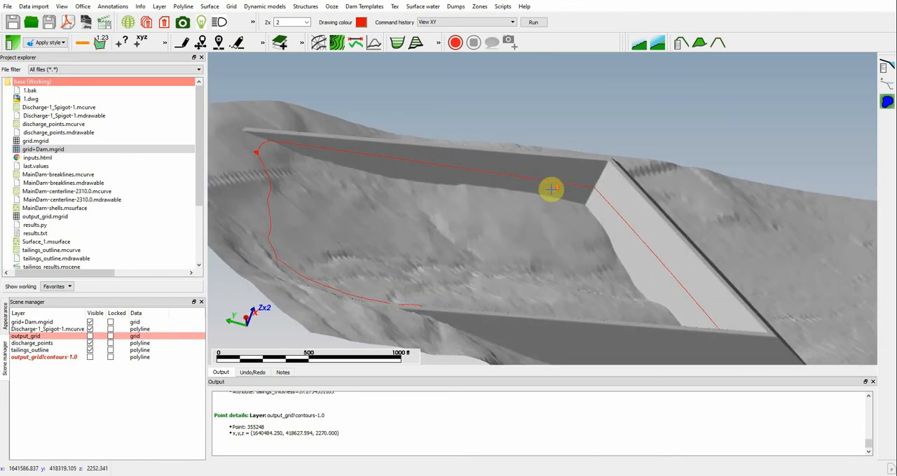
Step: Compare the tailings surface with the empty dam by switching the output_grid layer's visibility on and off
click(89, 337)
click(90, 337)
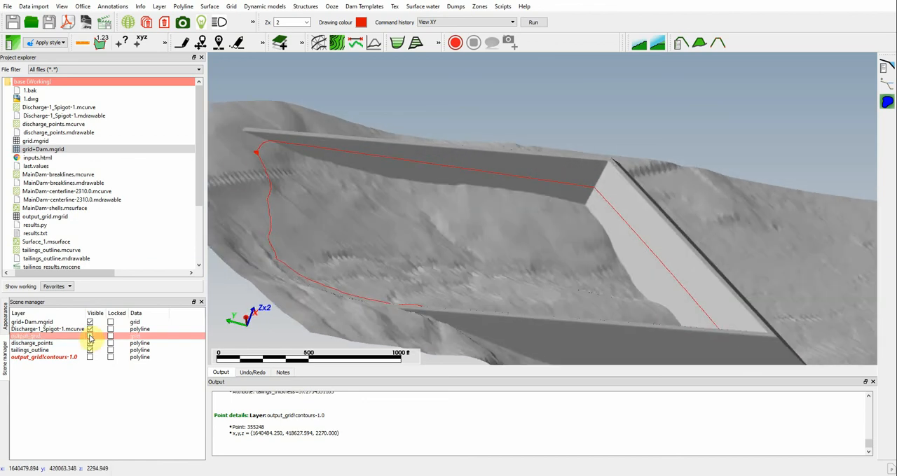
click(90, 337)
click(90, 337)
click(90, 337)
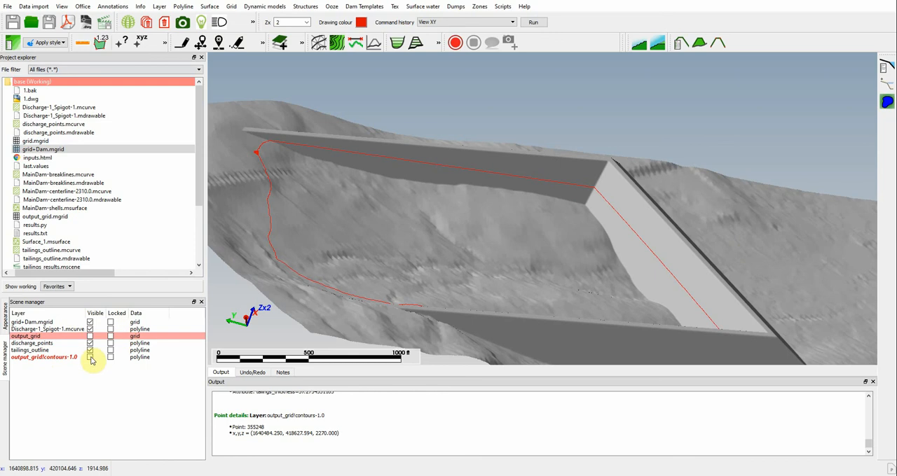
Step: Compare the filled and empty dam with the output_grid contours shown, and finish with output_grid visible and the contours hidden
click(90, 357)
click(90, 337)
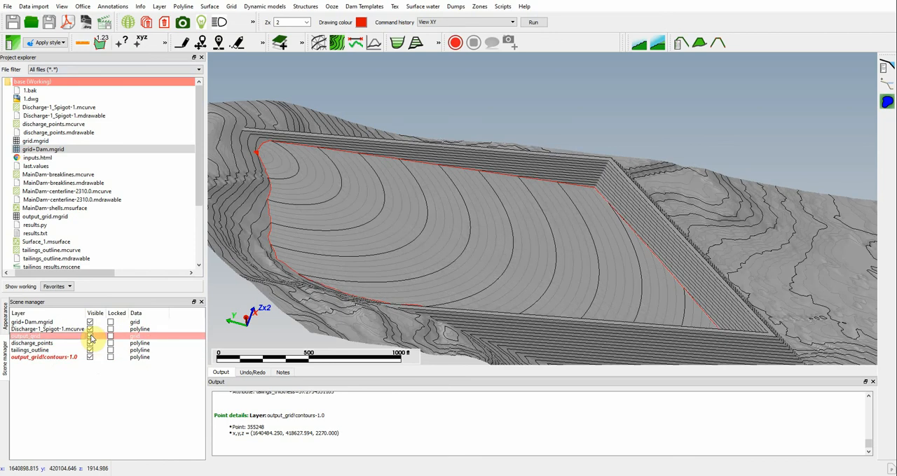
click(89, 337)
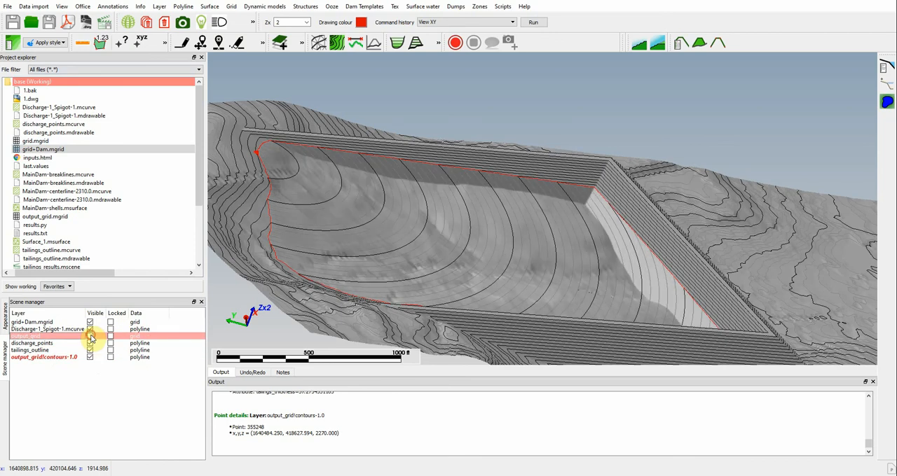
click(89, 337)
click(90, 337)
click(90, 337)
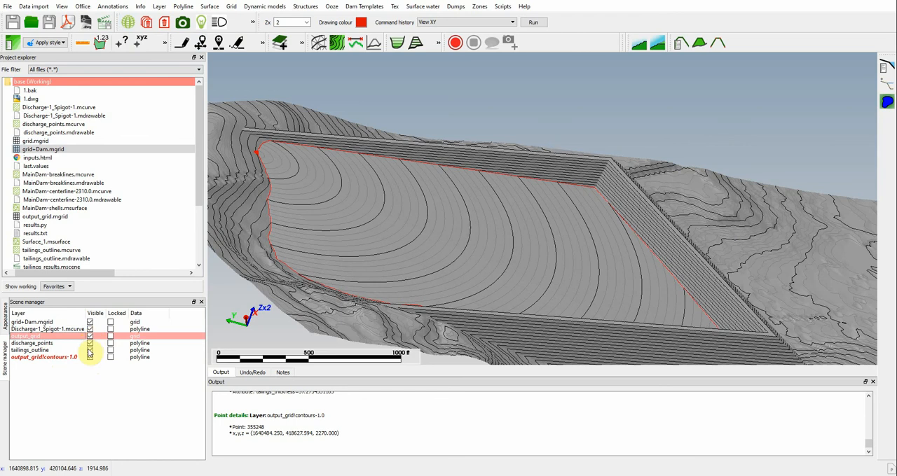
click(90, 358)
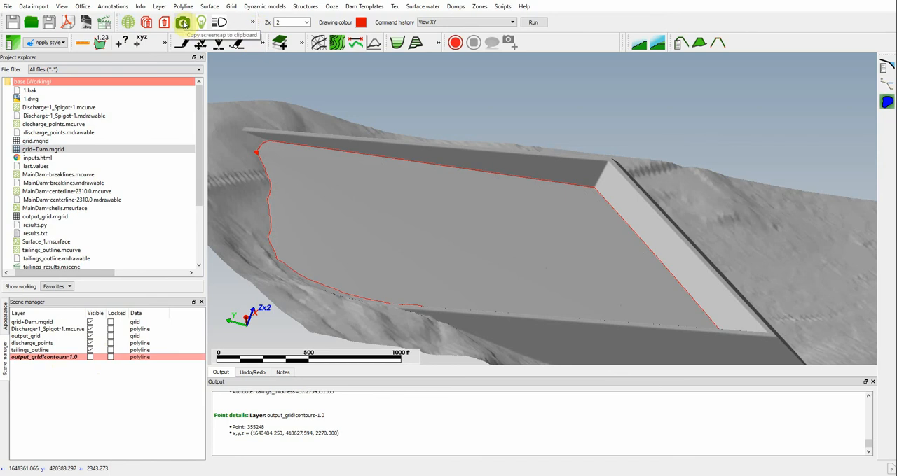
Step: Copy a screen capture of the tailings view to the clipboard with a white background and an image scaling factor of 1
click(254, 25)
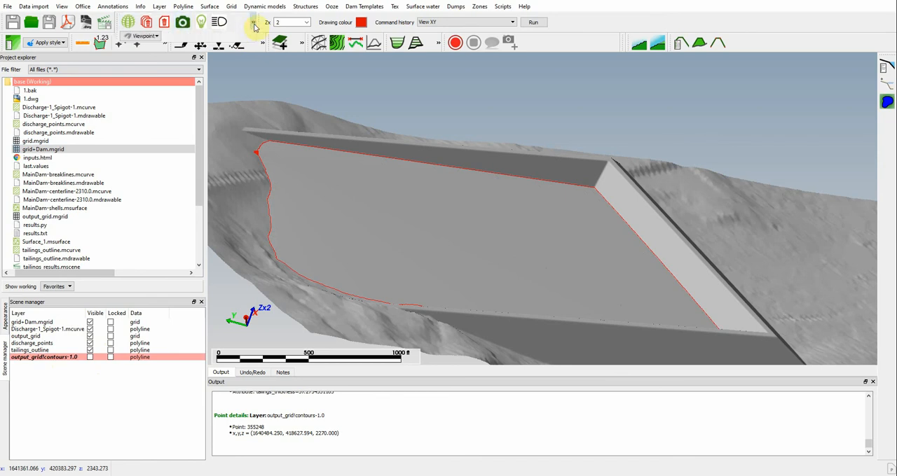
click(157, 37)
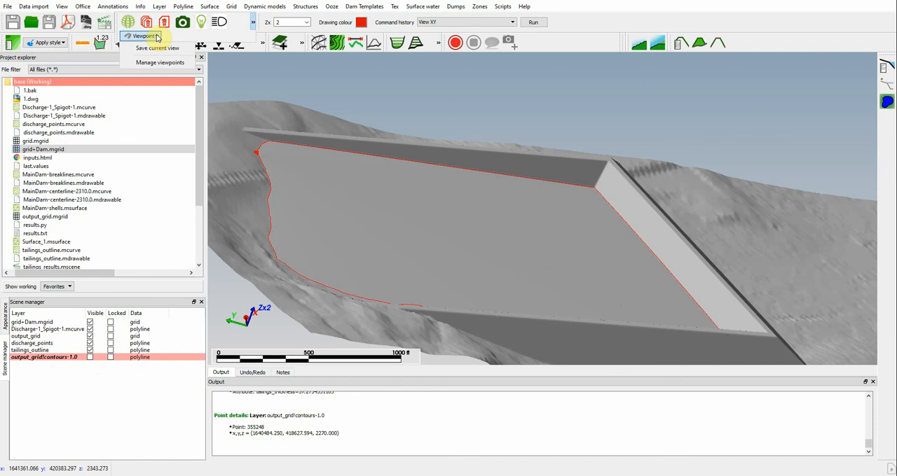
click(182, 23)
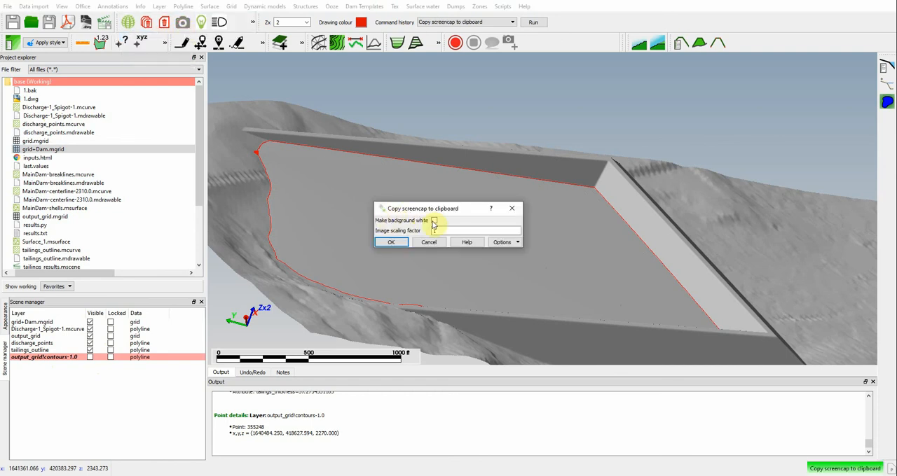
click(400, 245)
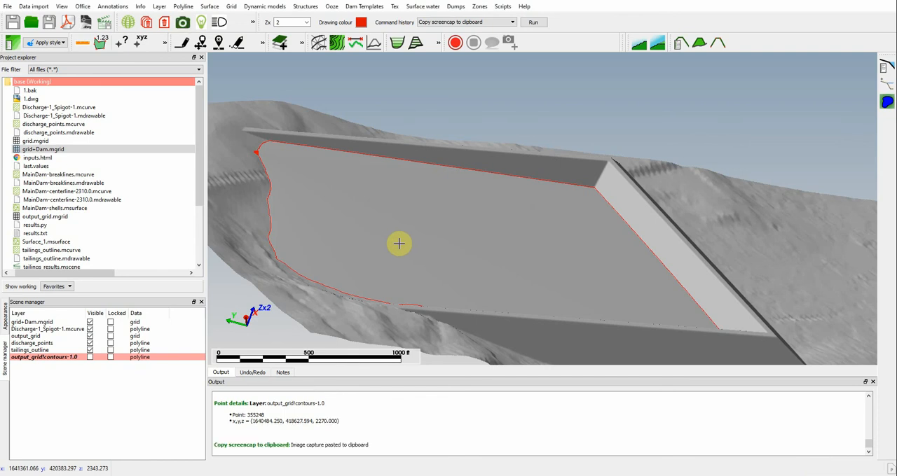
Step: Hide the grid+Dam layer and check the other layers' visibility, leaving output_grid and tailings_outline shown
scroll(429, 246, down, 2)
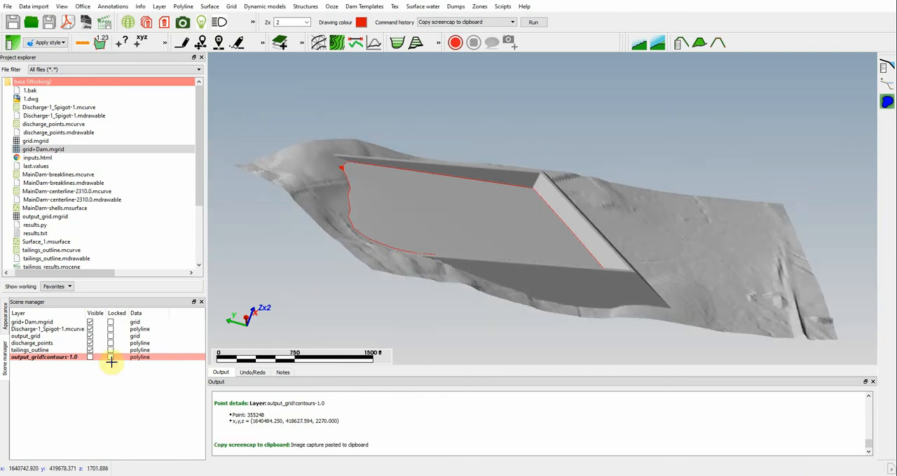
click(24, 351)
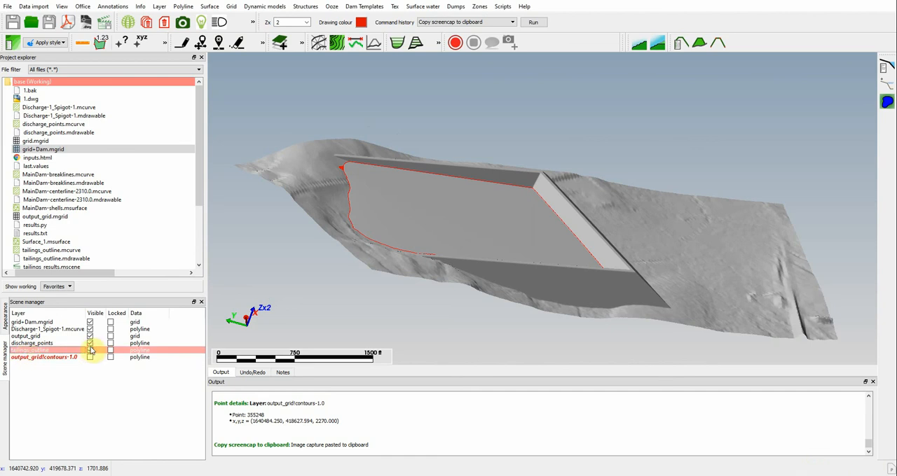
click(90, 322)
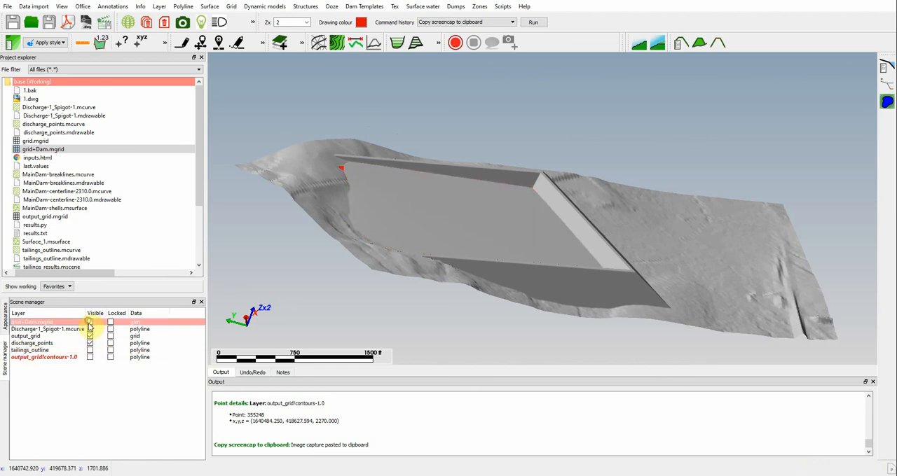
click(90, 350)
click(90, 351)
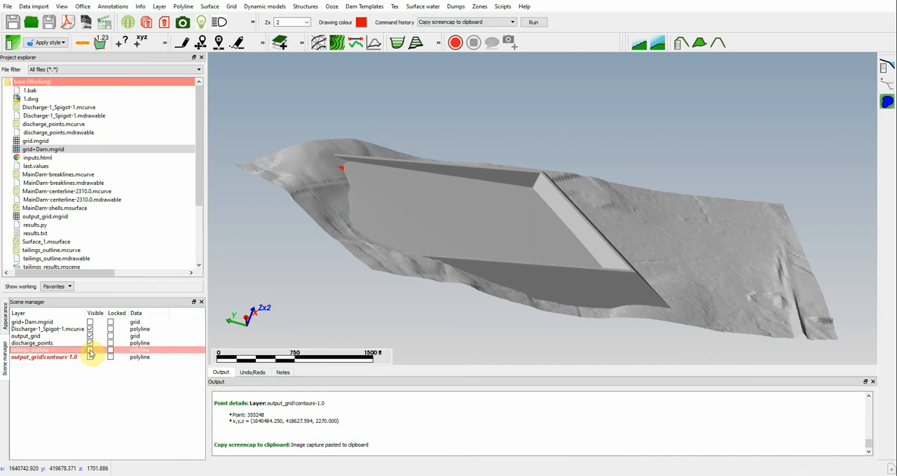
click(90, 351)
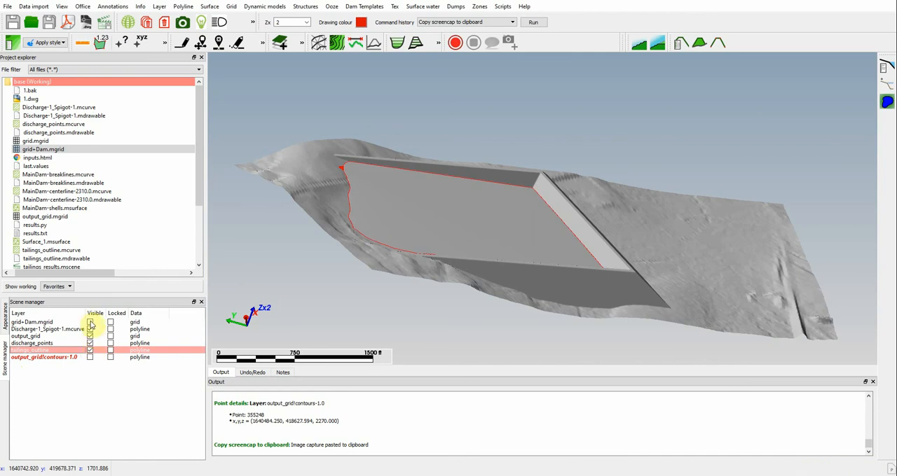
click(90, 323)
click(90, 323)
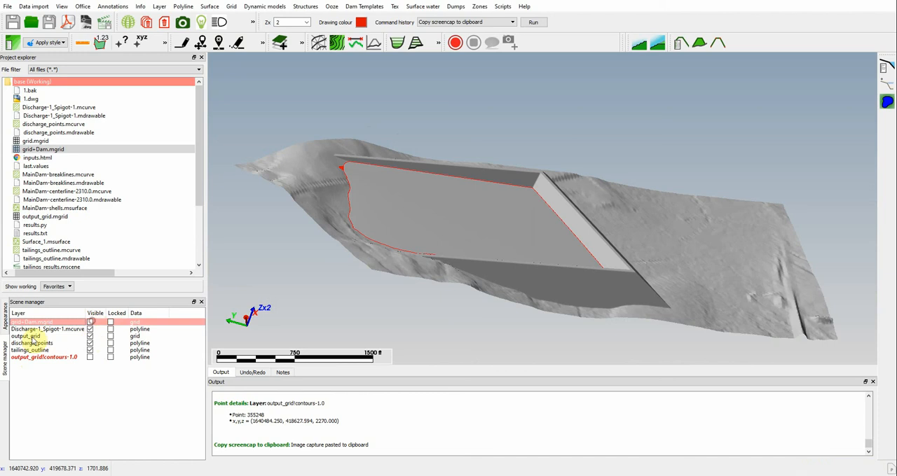
click(90, 336)
click(89, 336)
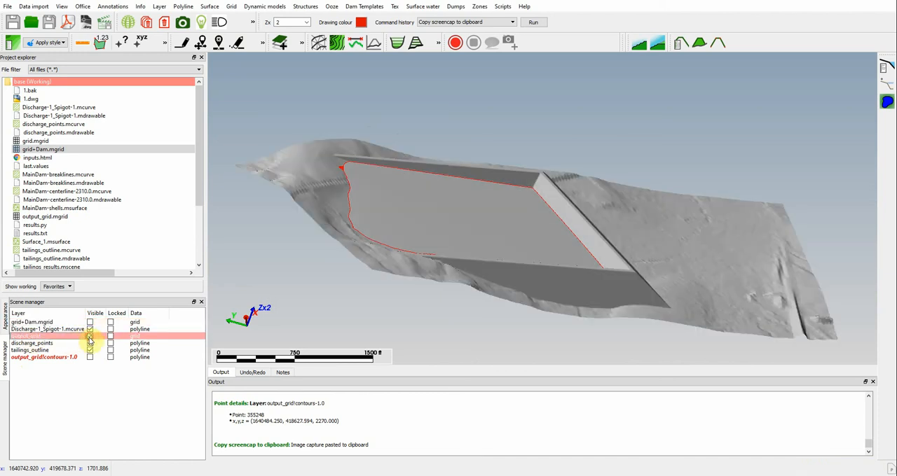
Step: Save the output_grid layer in AutoCAD DWG format as output_grid.dwg and select the new file in the project files
right_click(35, 339)
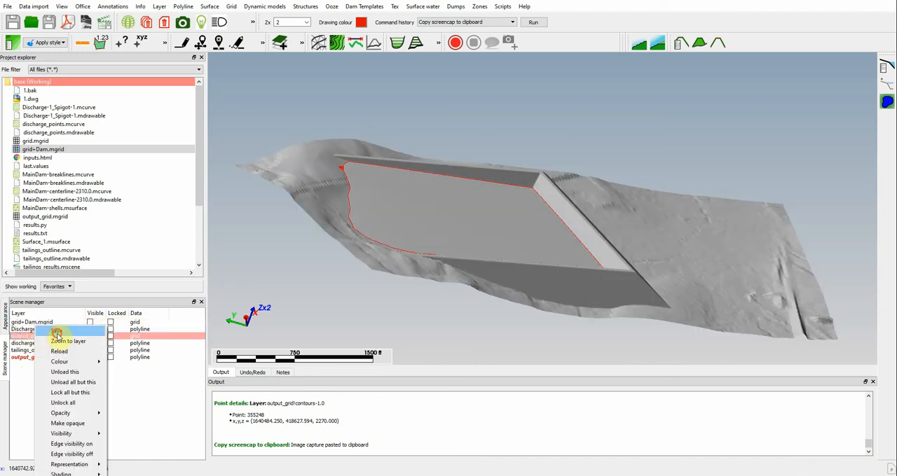
click(60, 341)
click(450, 238)
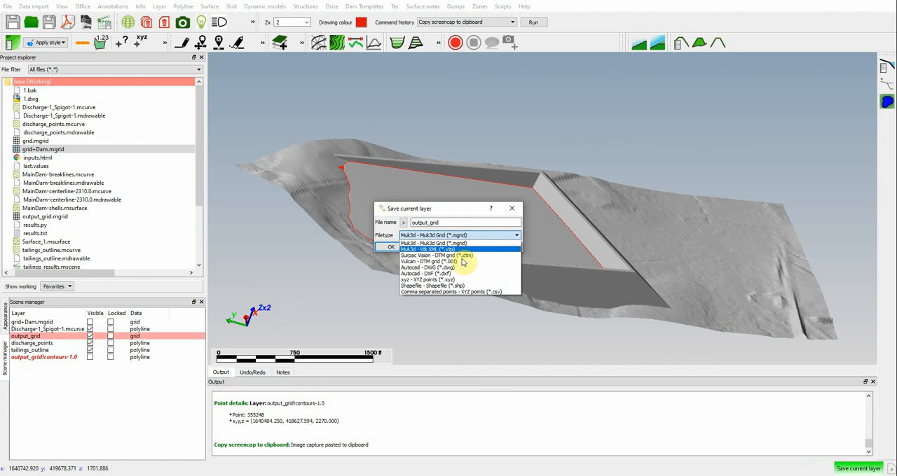
click(449, 269)
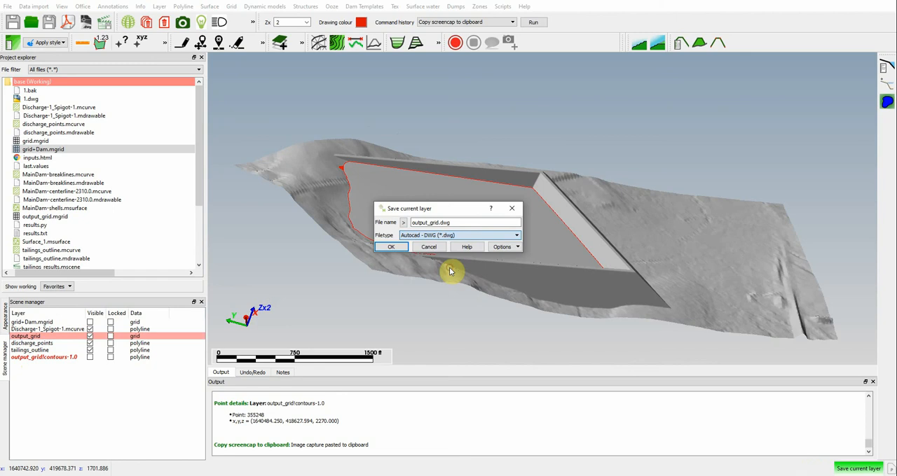
click(396, 248)
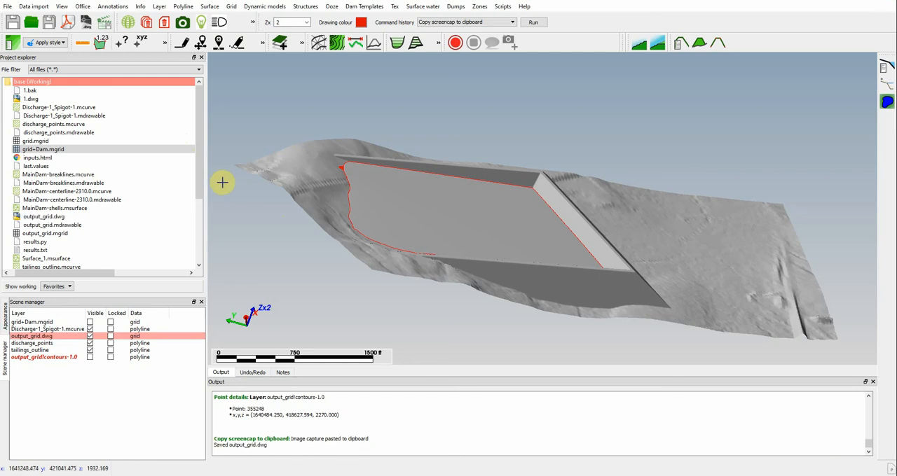
click(43, 218)
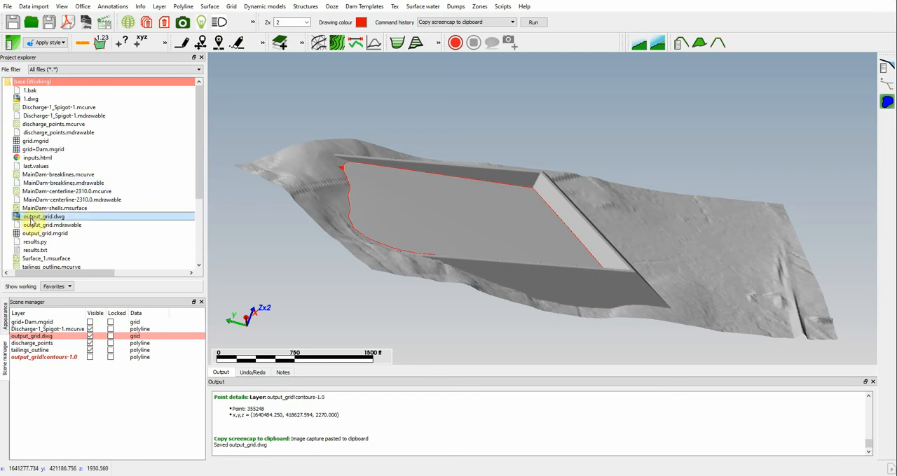